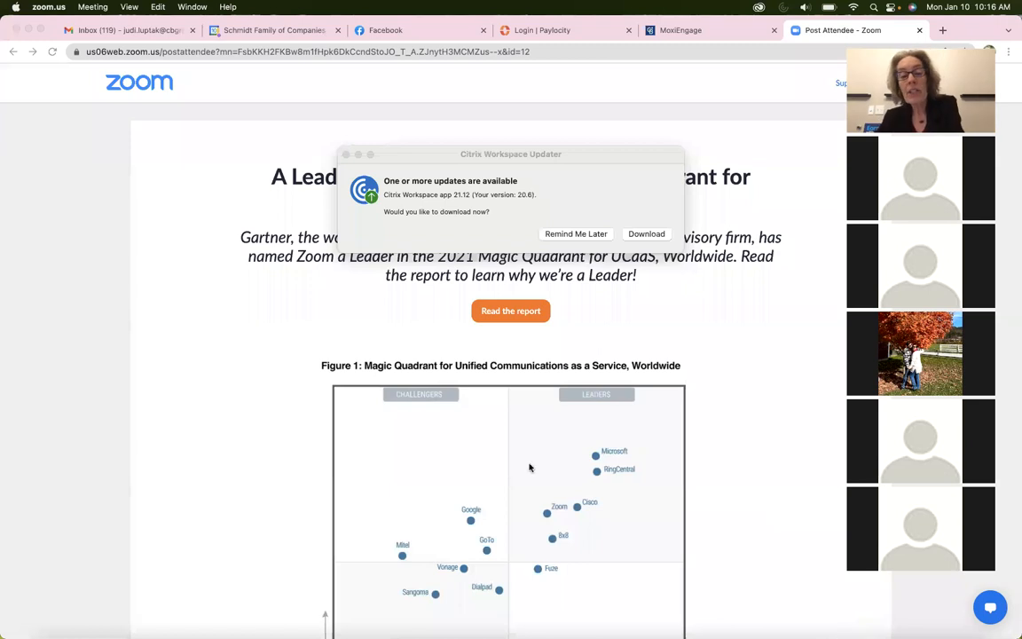
- Switch to MoxiEngage and view the campaigns under All Campaigns, Running and Awaiting Set Up
left_click(688, 32)
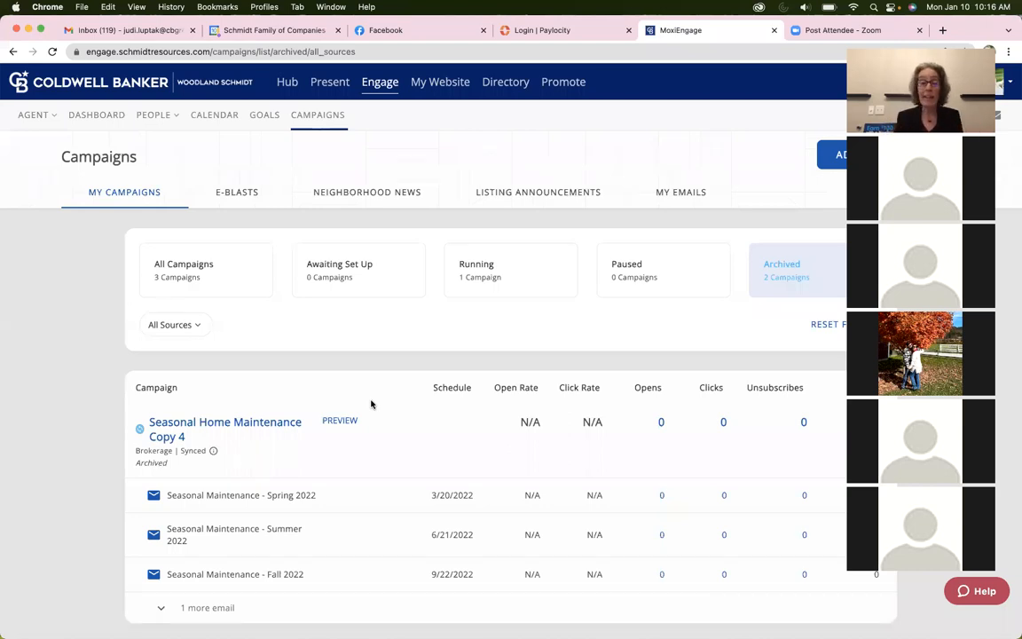
left_click(202, 268)
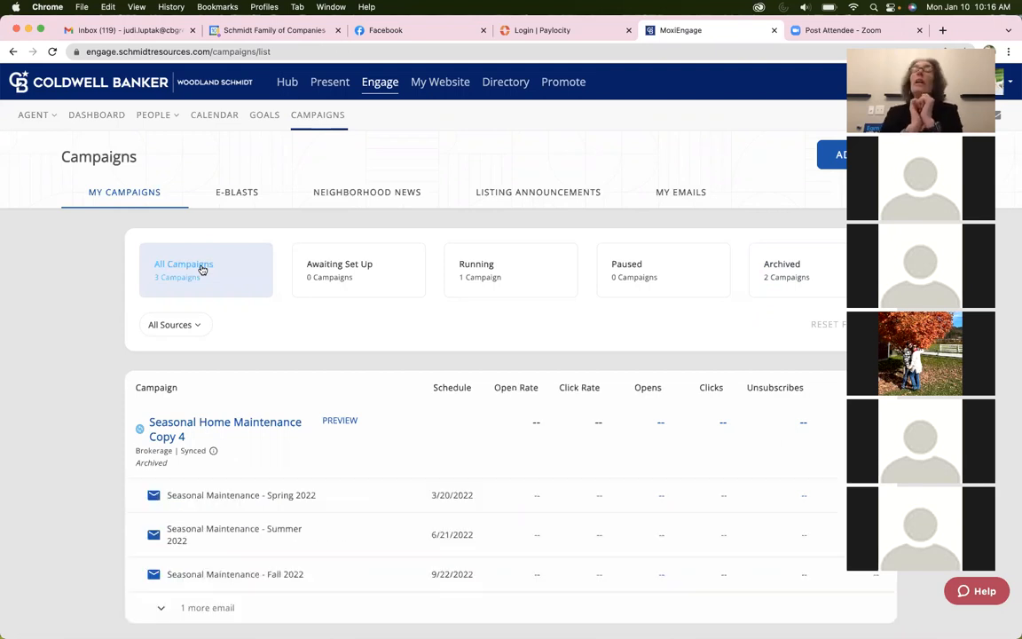
left_click(497, 283)
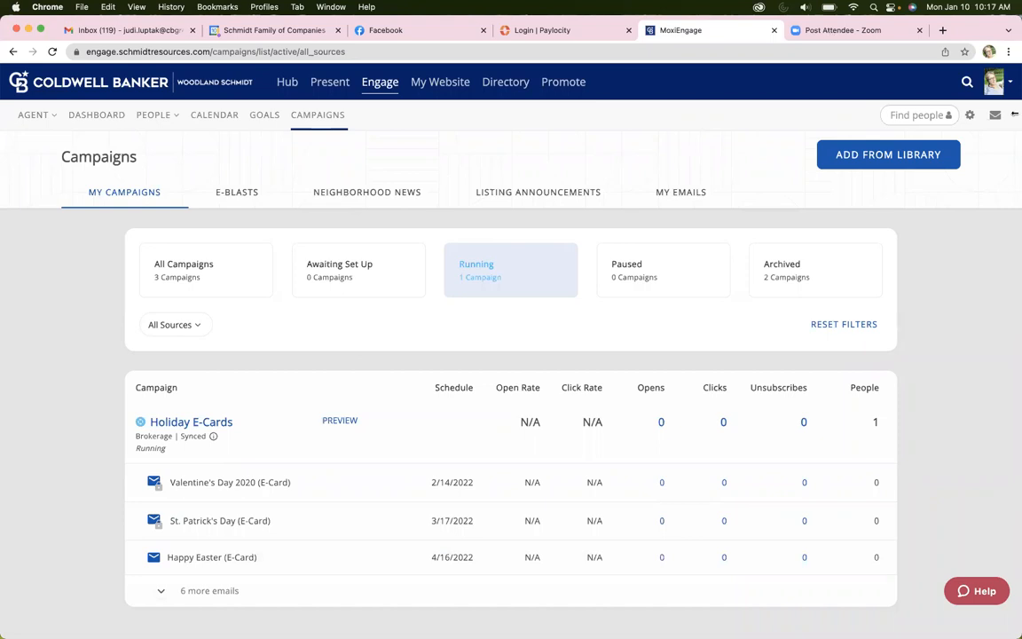
left_click(340, 276)
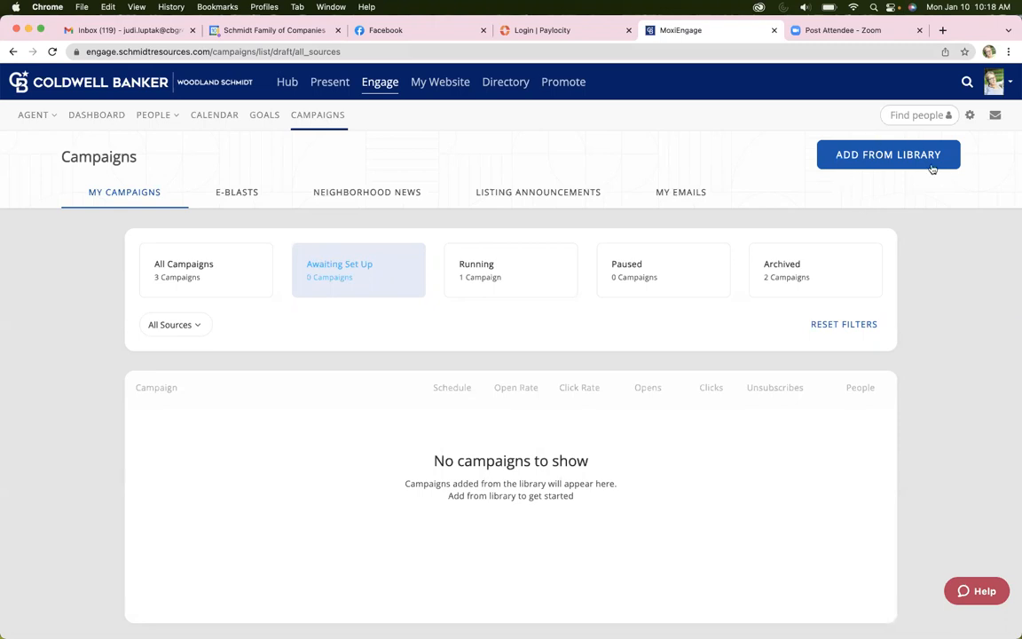
- Add the 2022 Holiday Campaign from the library to the campaigns twice and close the library
left_click(876, 156)
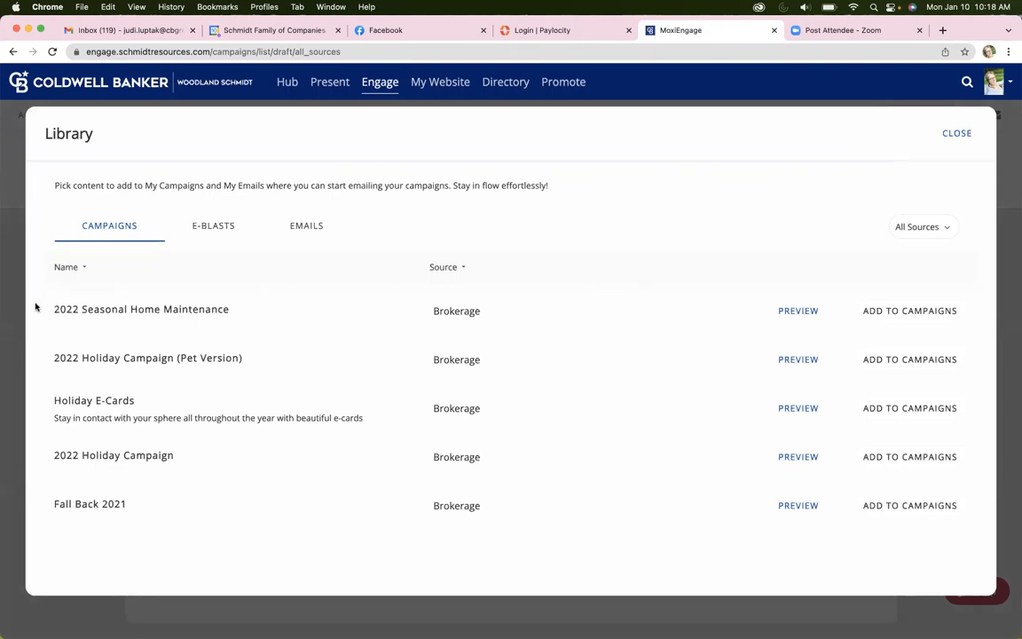
left_click_drag(50, 311, 145, 309)
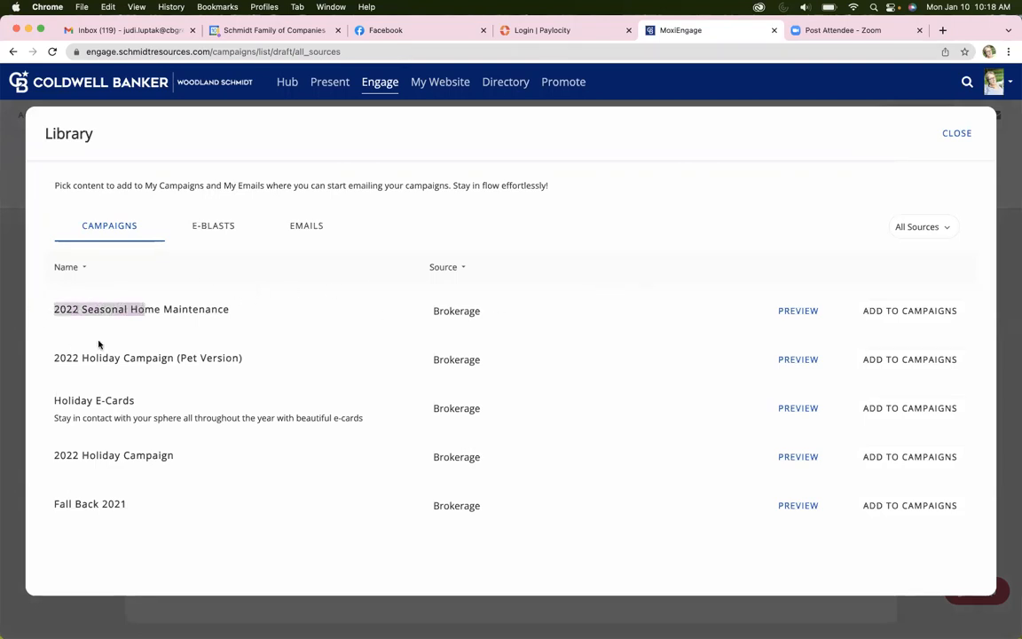
left_click(55, 352)
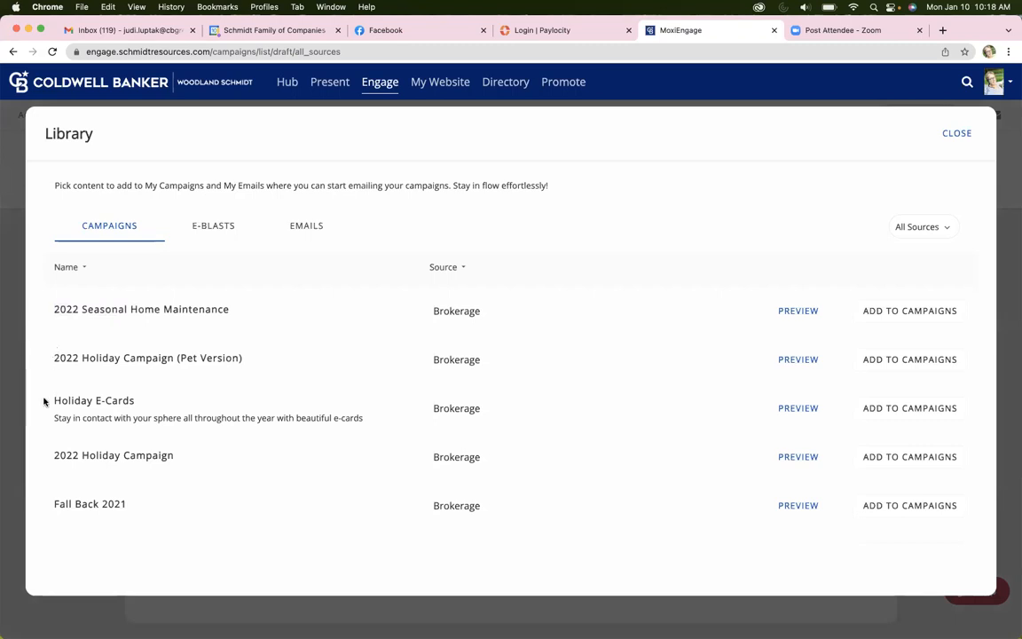
left_click_drag(49, 456, 188, 467)
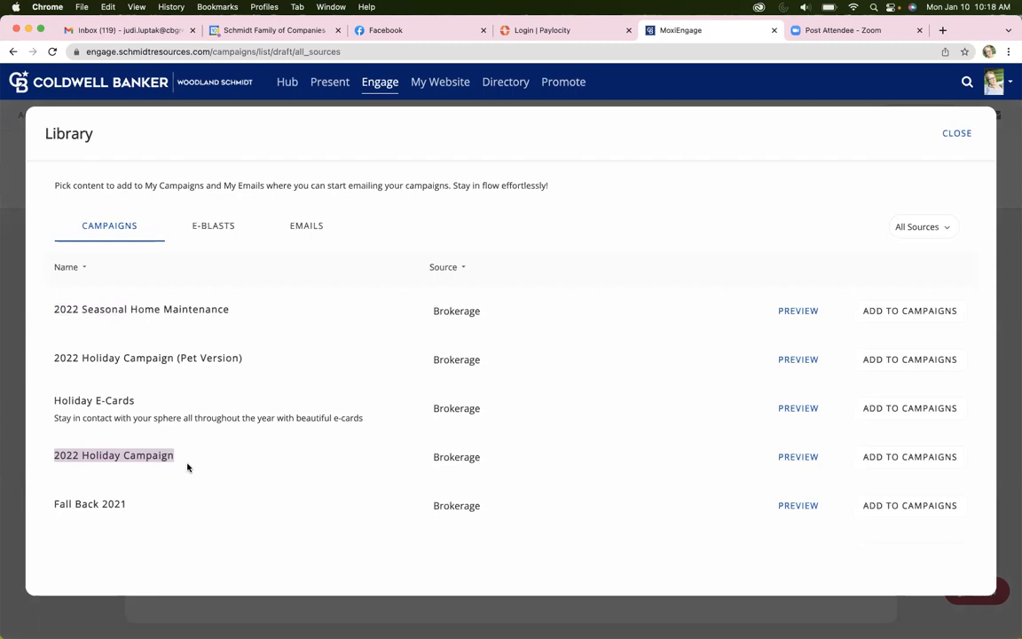
left_click(187, 467)
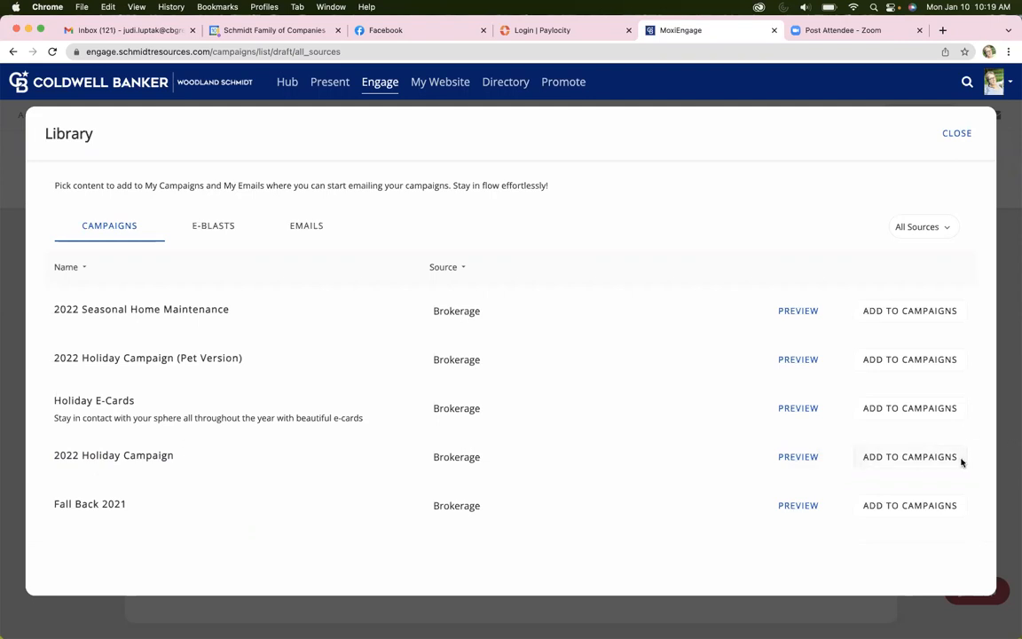
left_click(899, 457)
left_click(899, 459)
left_click(956, 134)
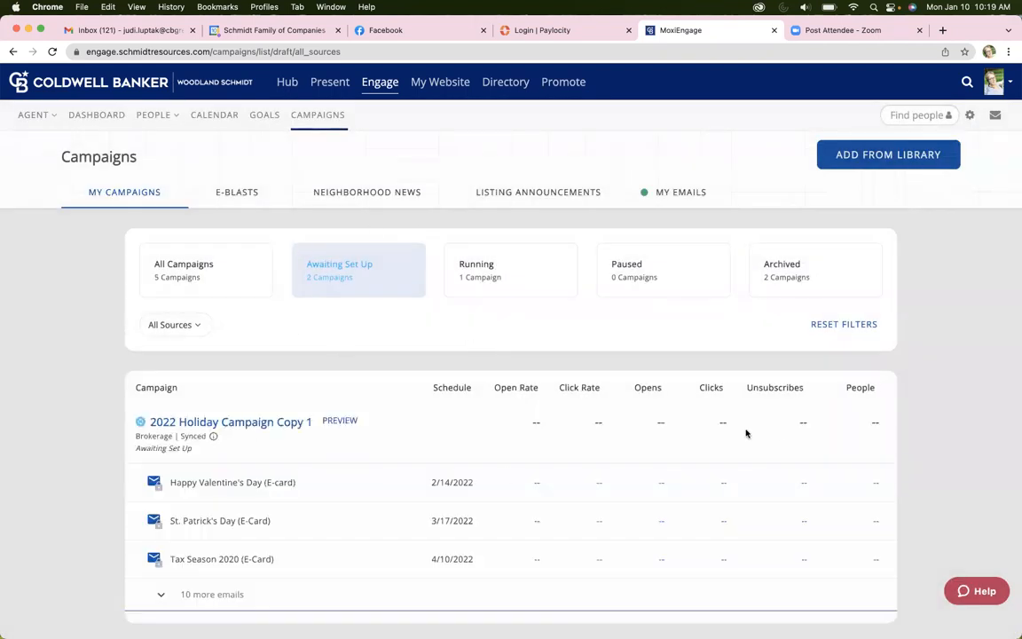
- Open the setup of the original 2022 Holiday Campaign, not Copy 1, and start adding recipients
scroll(365, 522, "down", 5)
scroll(365, 519, "up", 5)
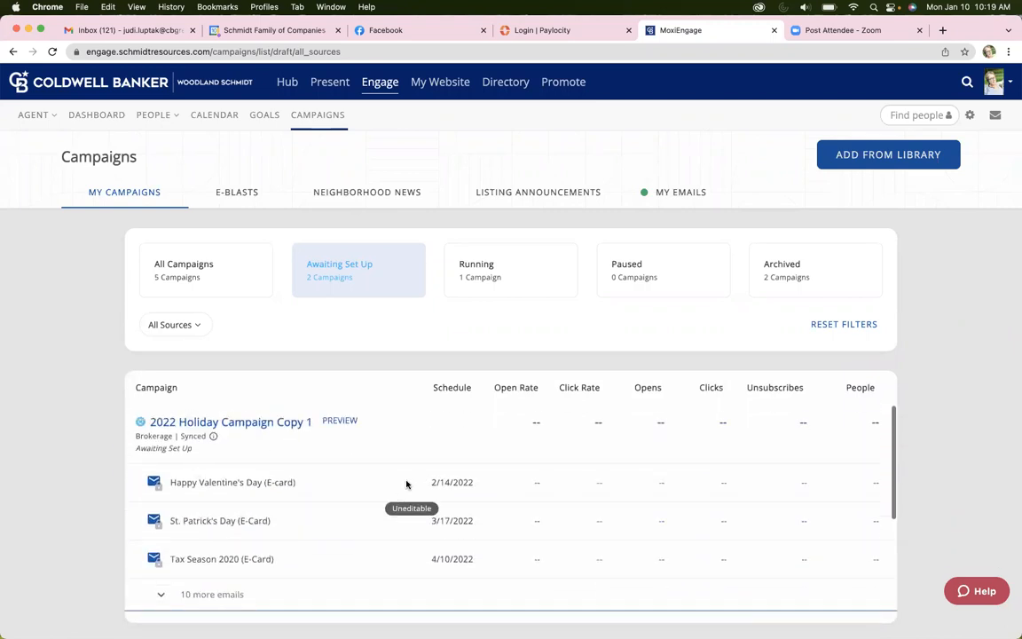
scroll(349, 452, "down", 3)
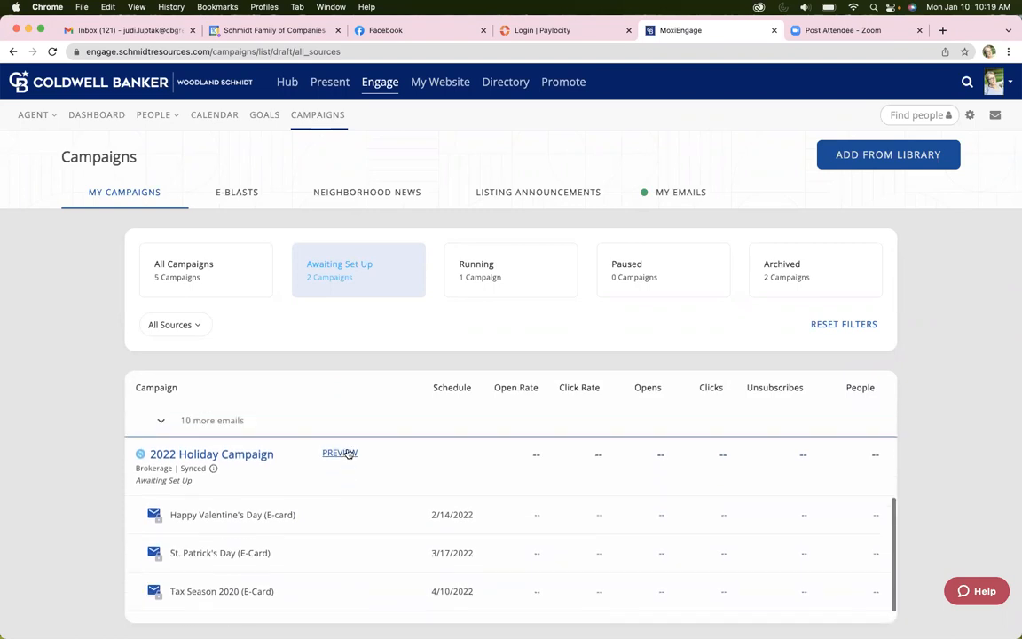
scroll(349, 453, "up", 3)
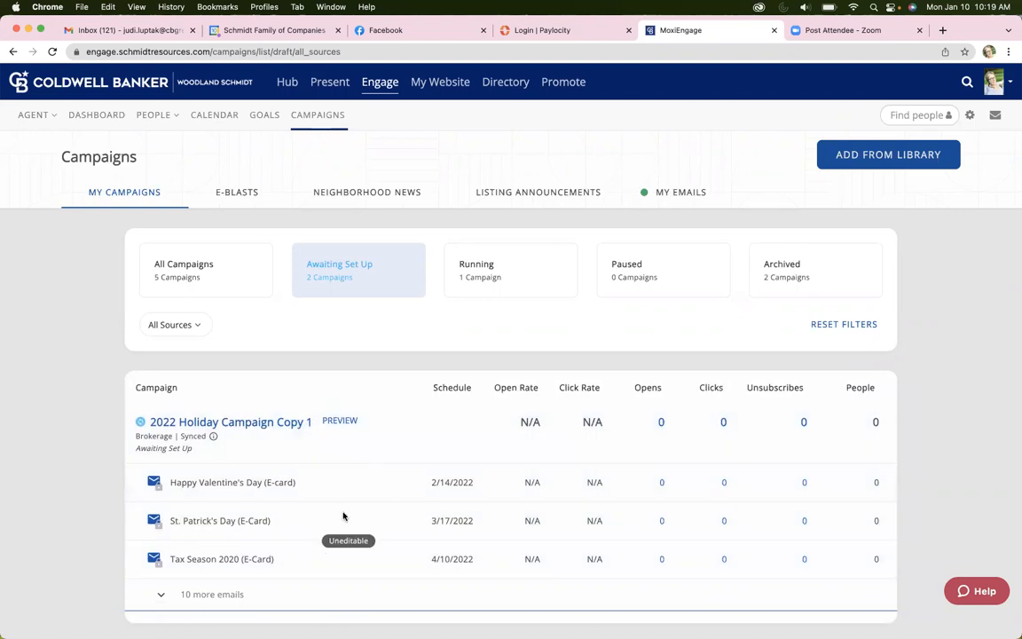
scroll(344, 516, "down", 5)
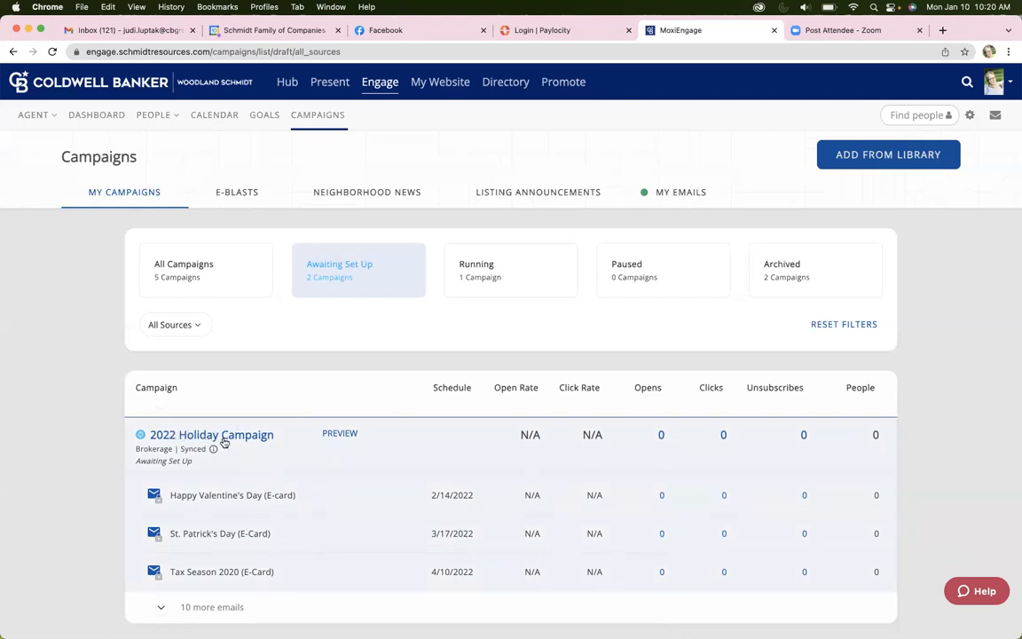
left_click(226, 437)
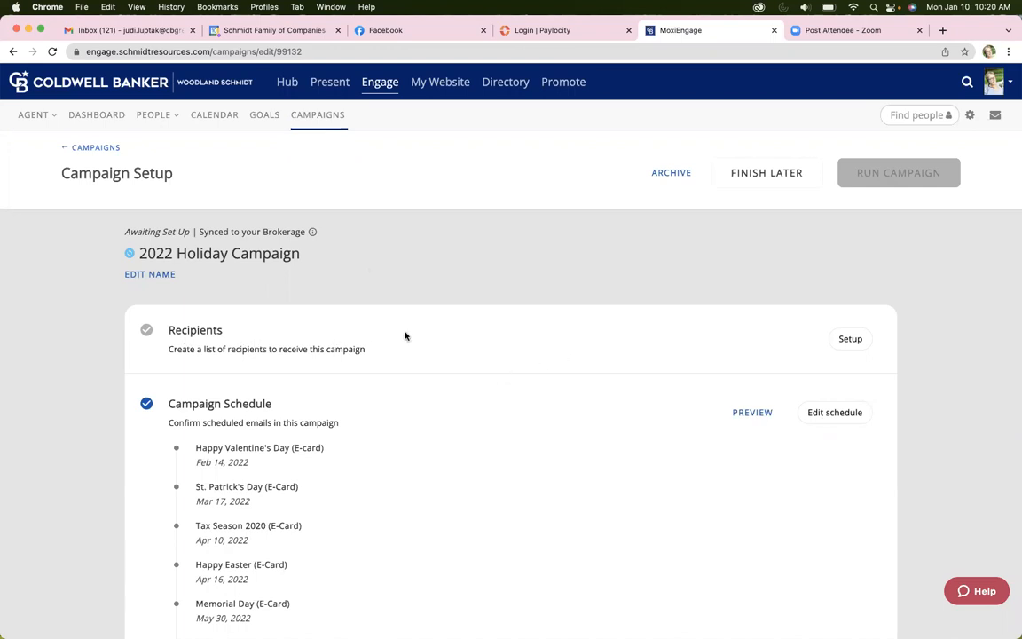
left_click(852, 340)
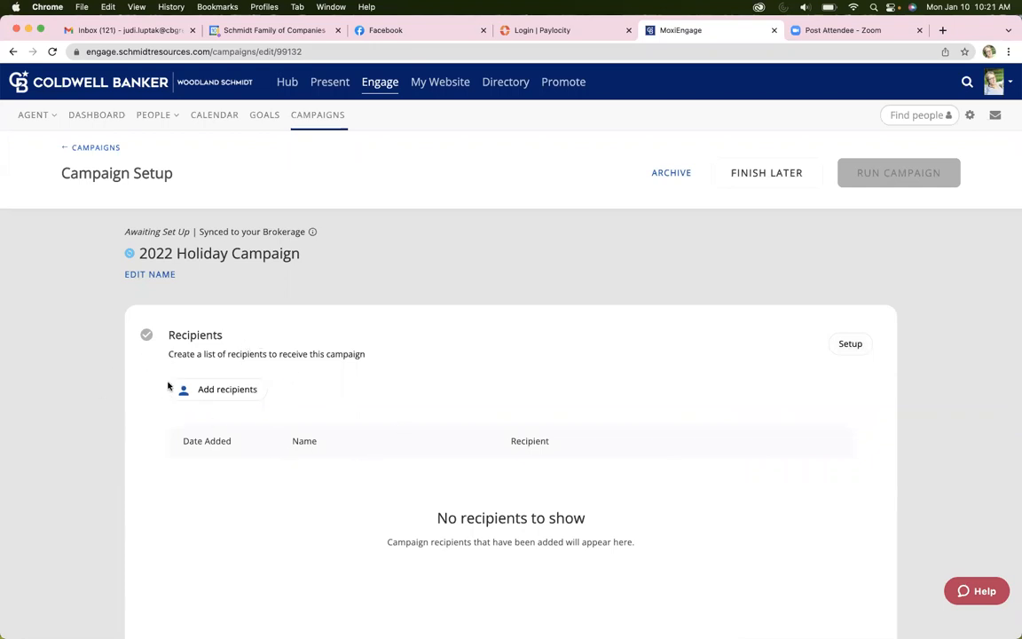
left_click(210, 390)
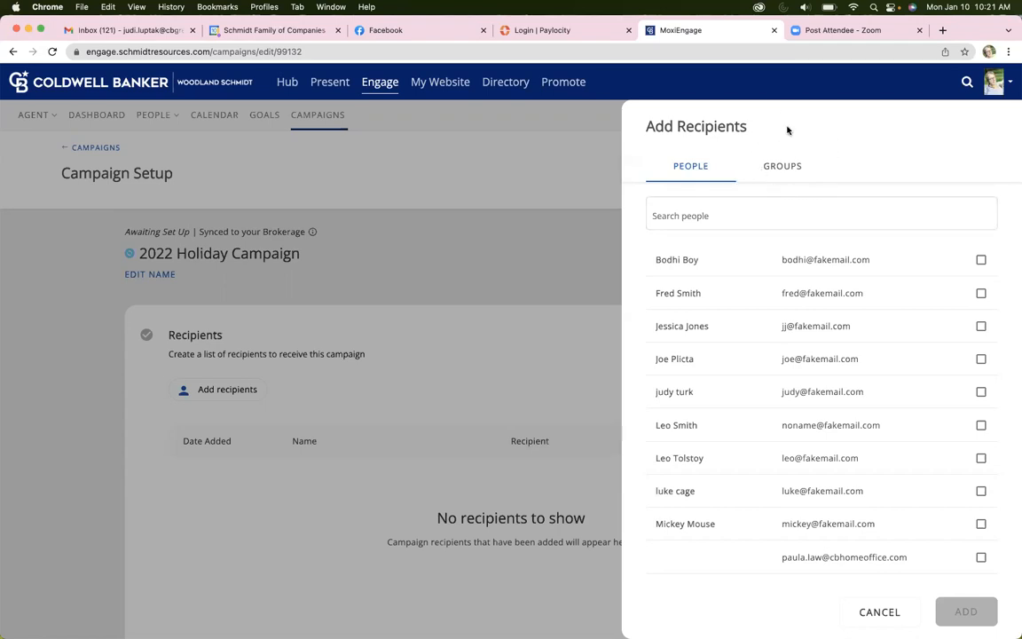
- Browse the recipient groups and try selecting All Current Contacts, clearing the selection again
left_click(785, 175)
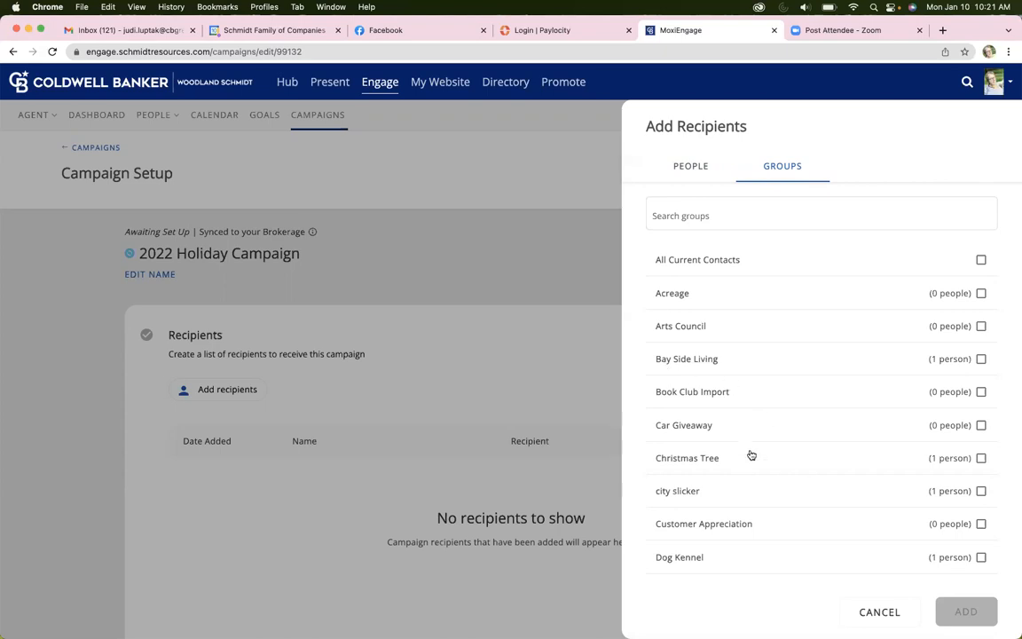
scroll(748, 451, "down", 5)
scroll(748, 454, "down", 5)
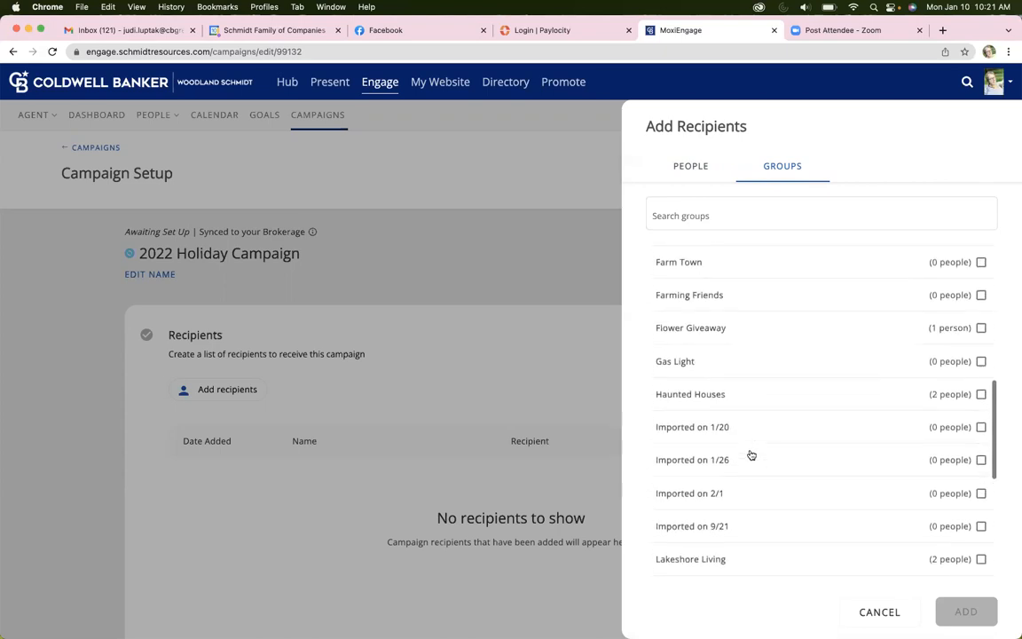
scroll(748, 454, "up", 3)
scroll(701, 366, "up", 5)
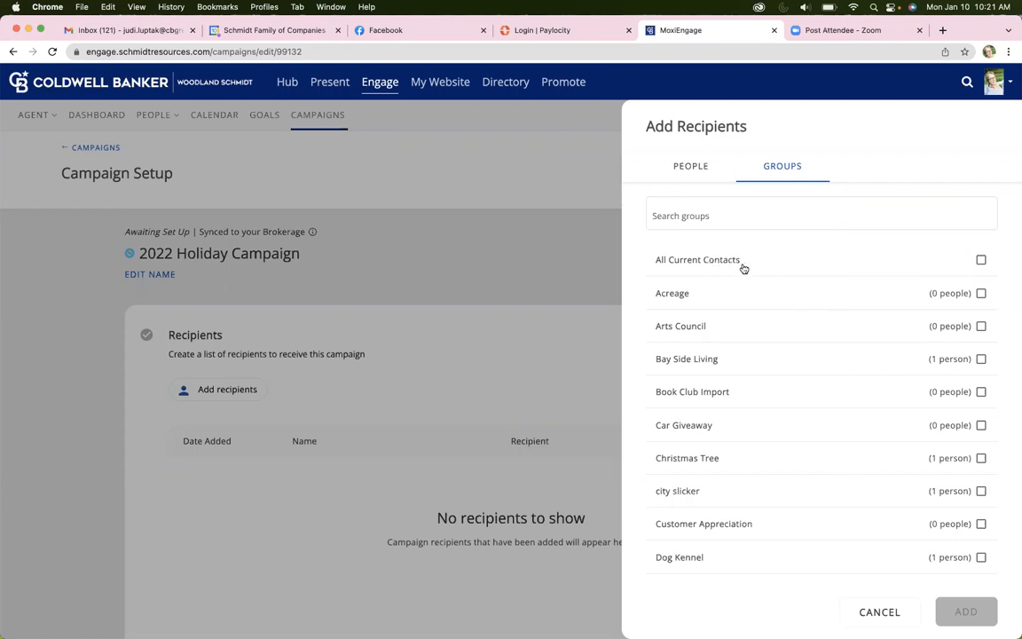
left_click(981, 261)
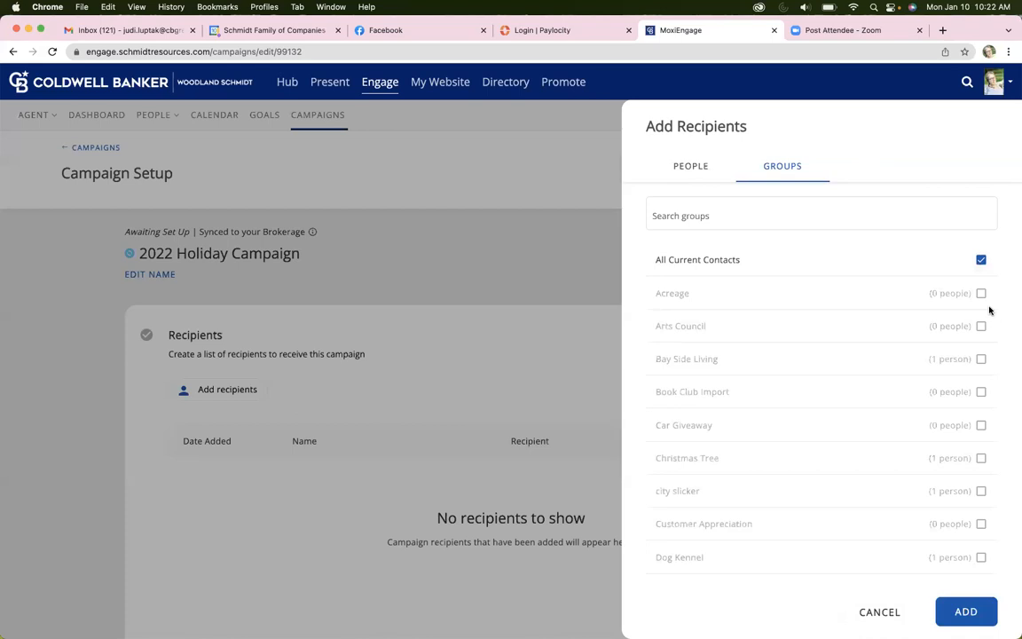
left_click(981, 259)
- Add the first listed individual person as a recipient of the campaign
left_click(691, 169)
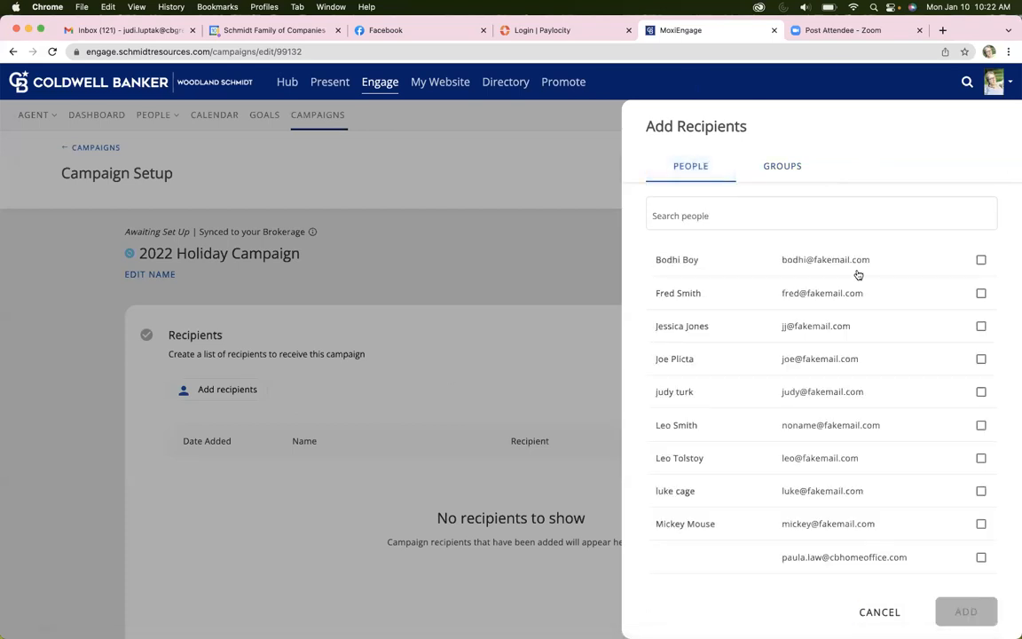
left_click(982, 259)
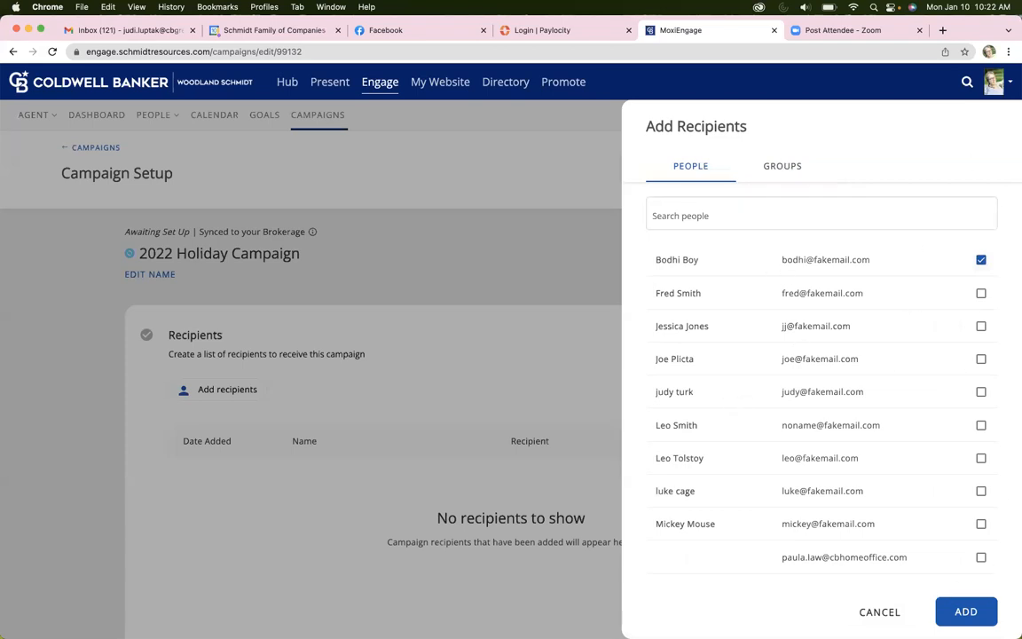
left_click(781, 166)
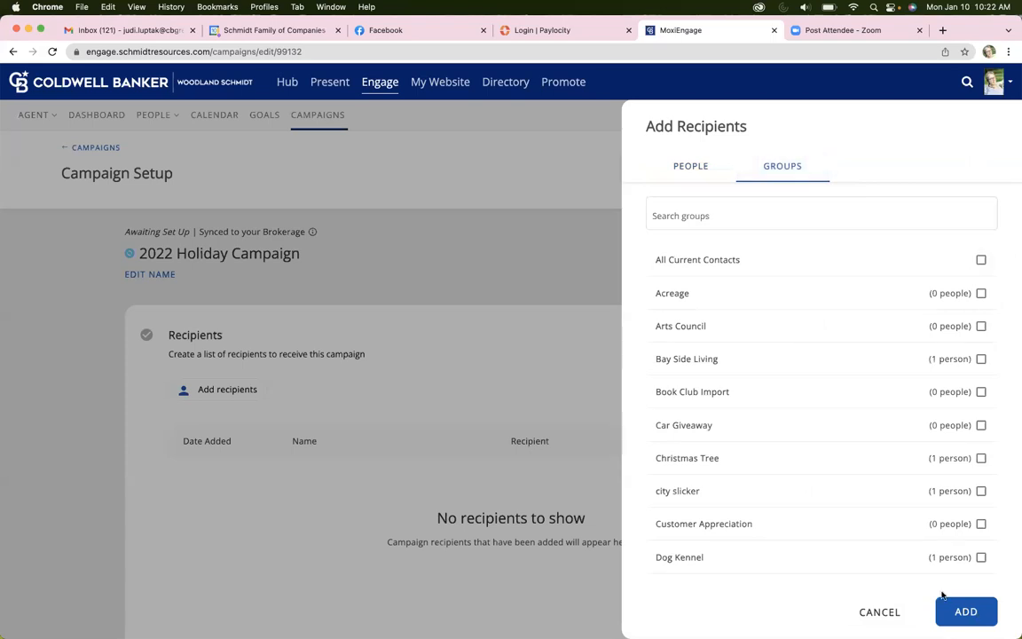
left_click(714, 170)
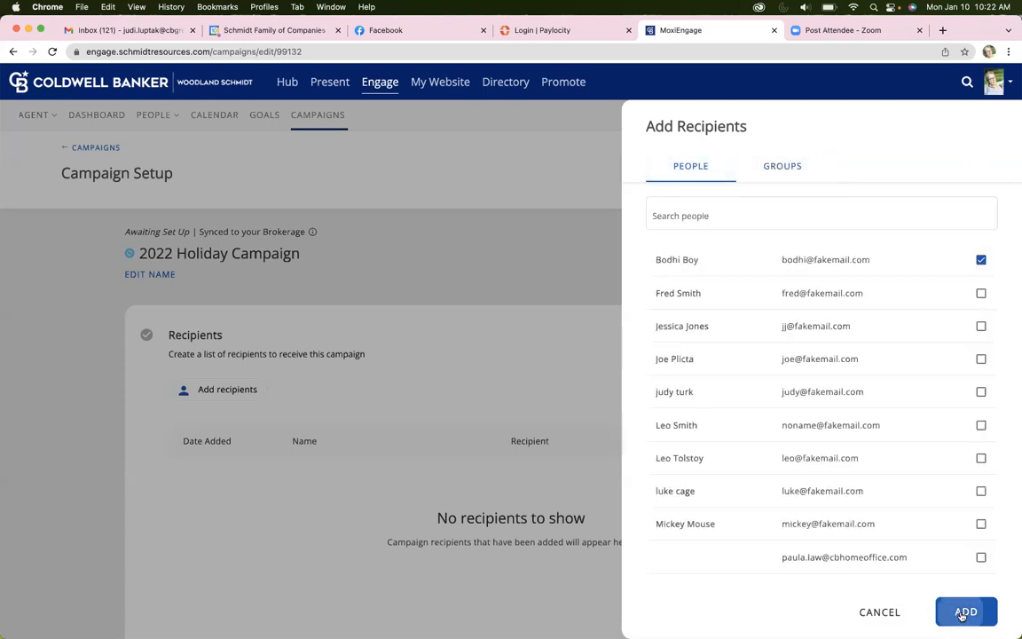
left_click(965, 612)
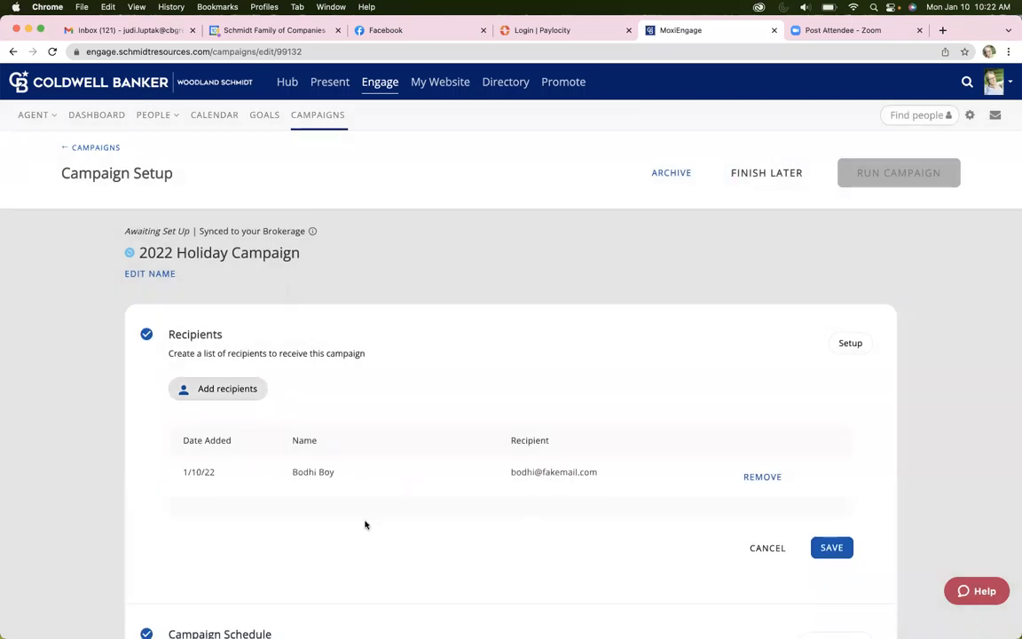
- Save the recipient list and run the 2022 Holiday Campaign
scroll(367, 522, "down", 3)
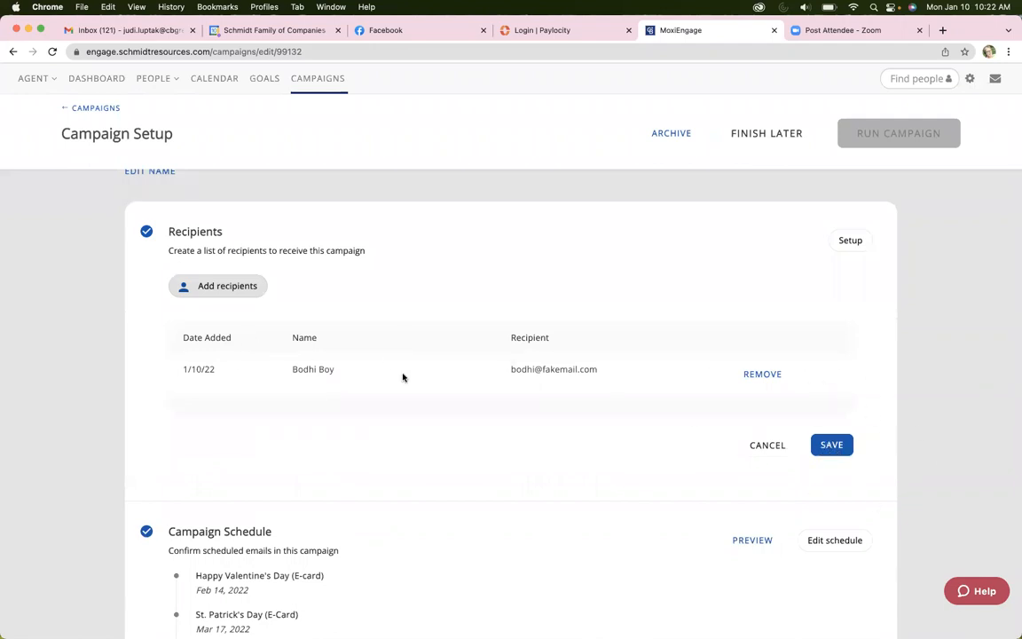
left_click(832, 444)
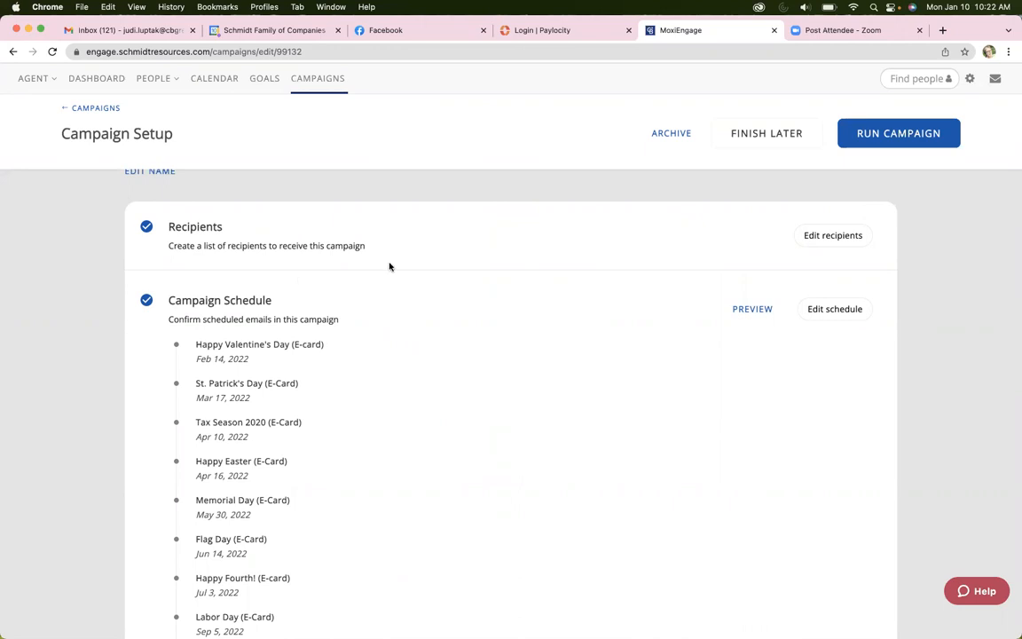
scroll(577, 400, "up", 3)
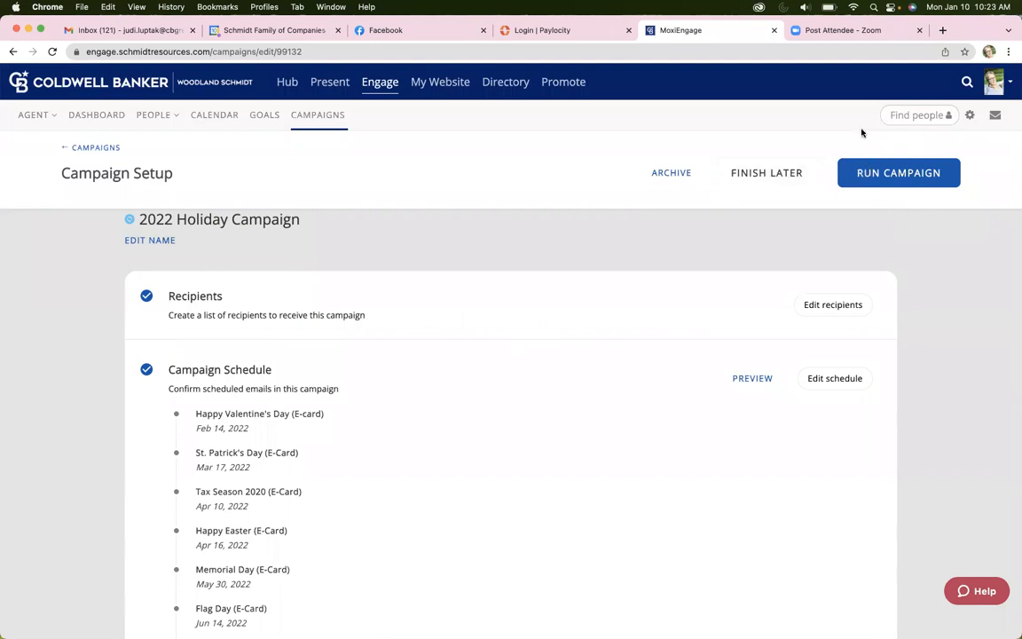
left_click(900, 175)
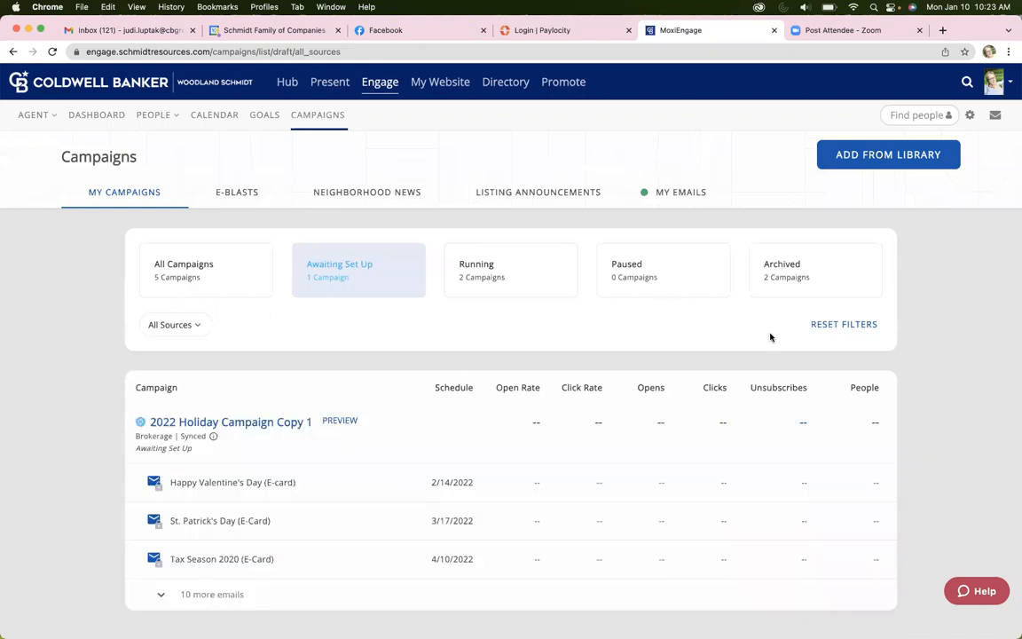
- Check the 2022 Holiday Campaign among the Running campaigns and in the All Campaigns list
scroll(634, 456, "down", 1)
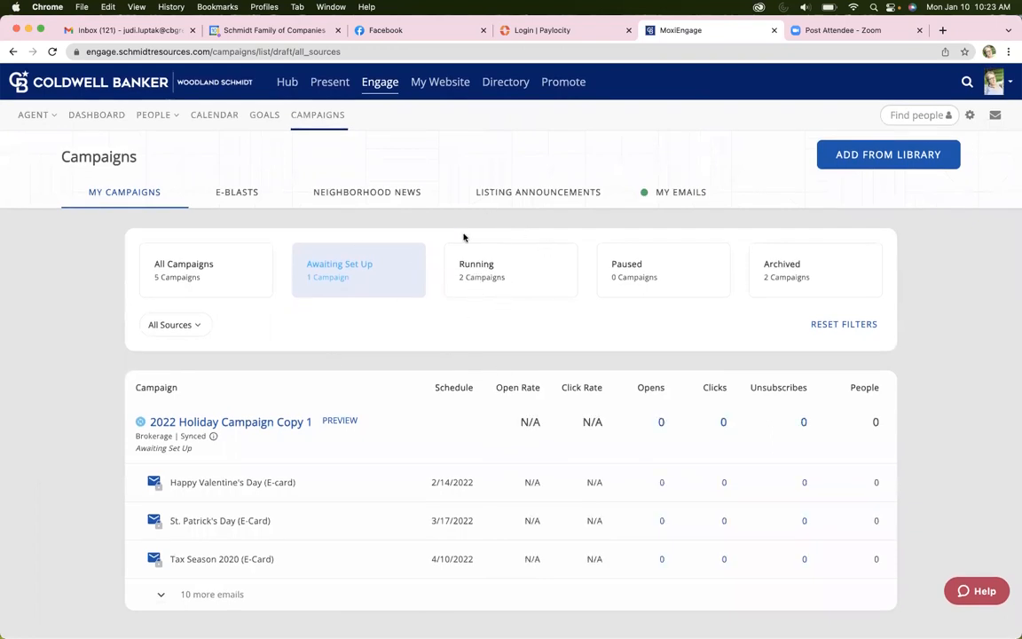
left_click(484, 277)
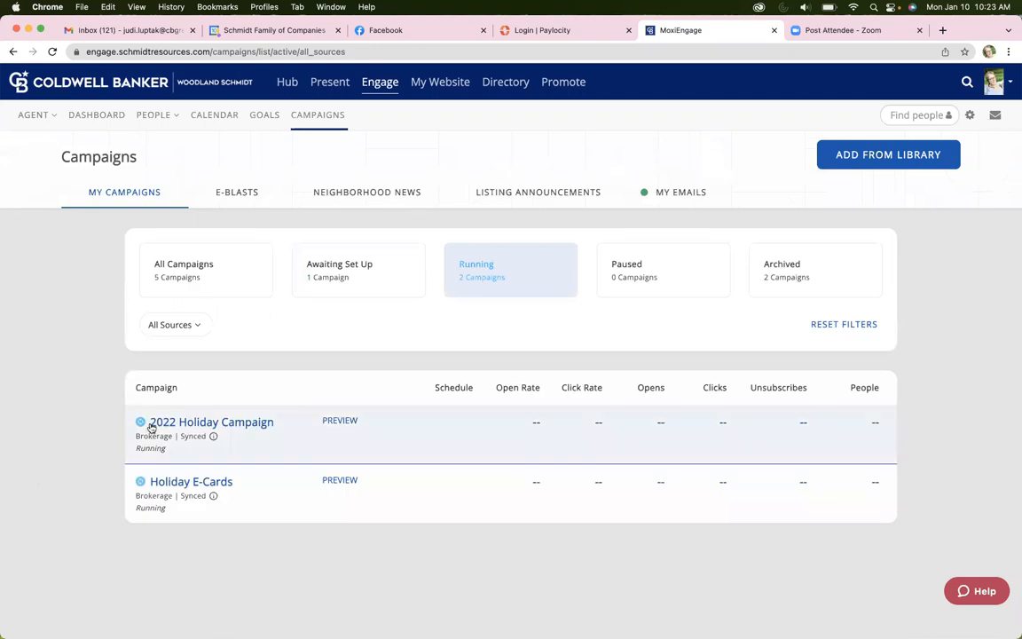
left_click(259, 428)
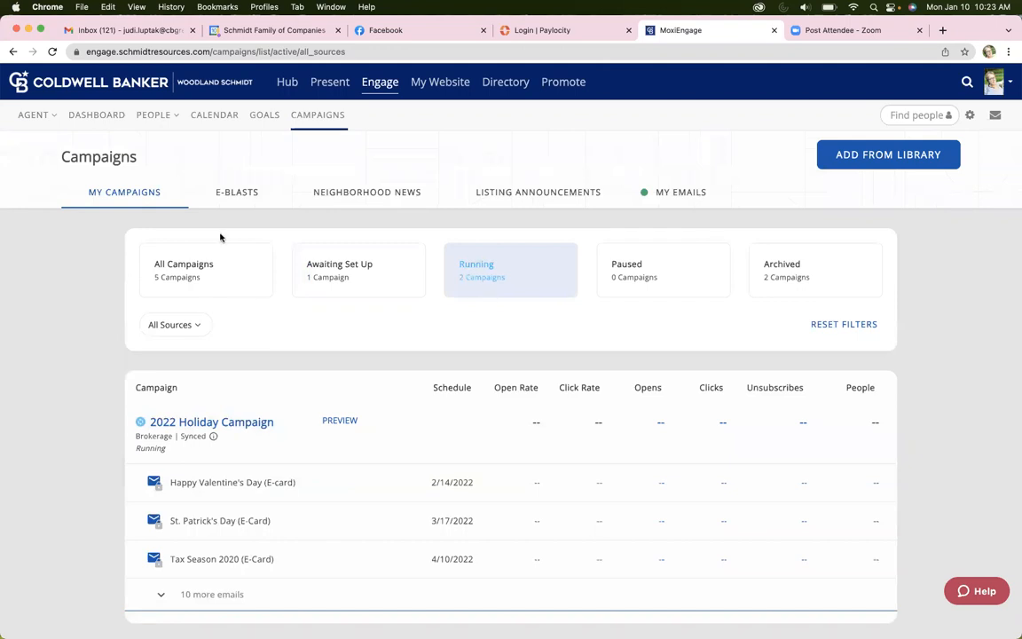
left_click(188, 277)
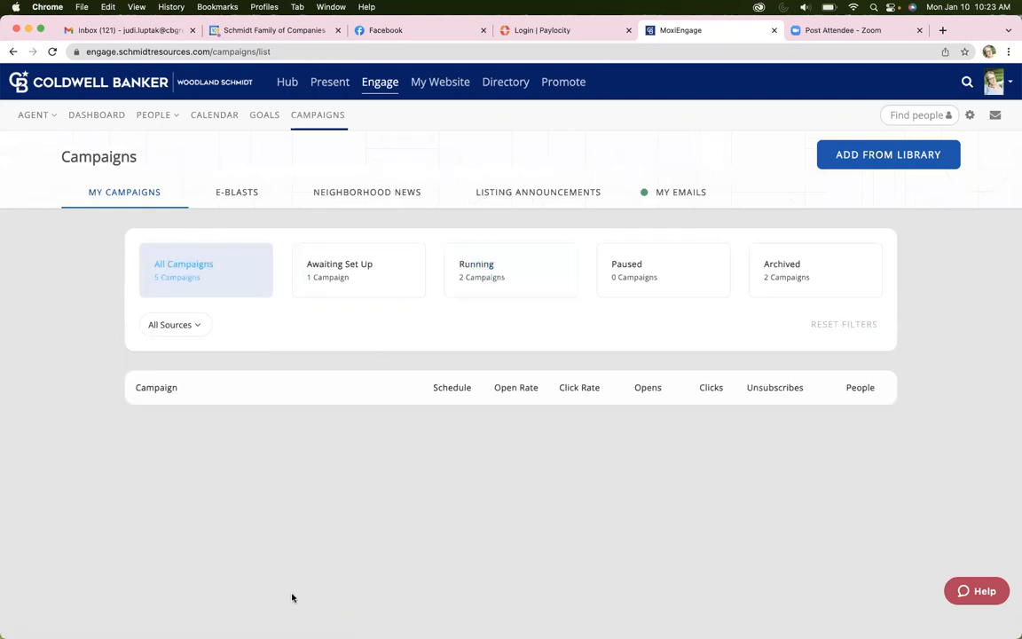
scroll(274, 484, "down", 3)
scroll(274, 484, "up", 3)
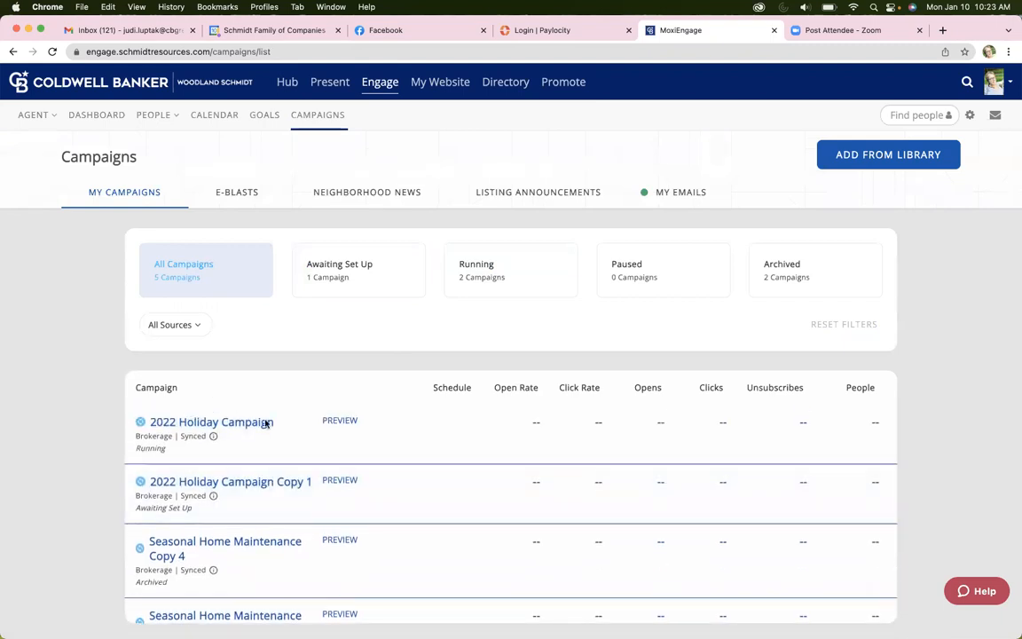
- Check the name, running status and Synced label of the 2022 Holiday Campaign in the All Campaigns list
left_click(177, 418)
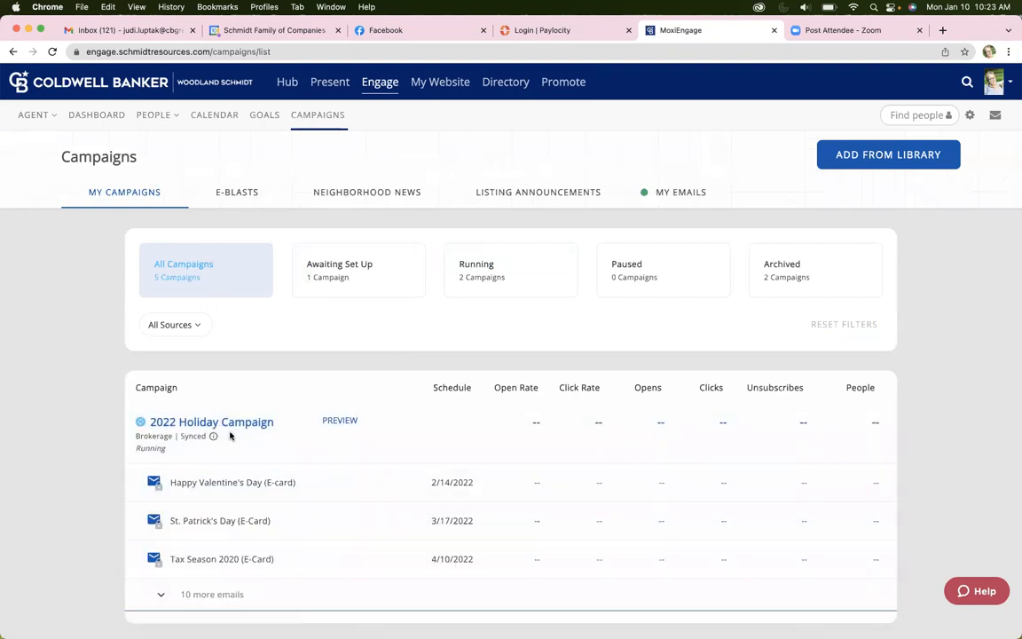
double_click(140, 449)
left_click_drag(140, 449, 125, 455)
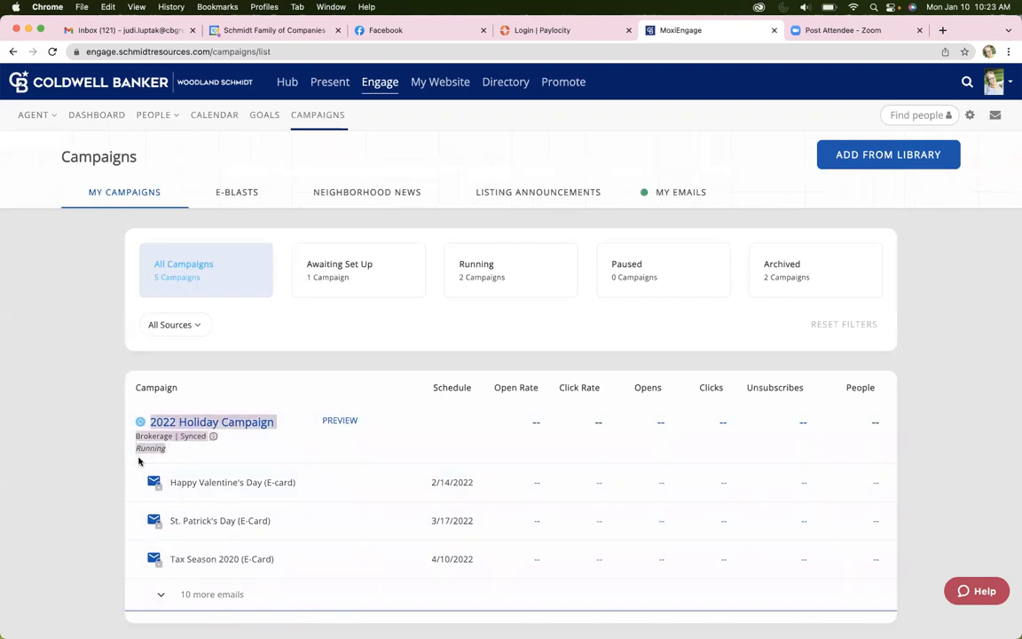
left_click(237, 449)
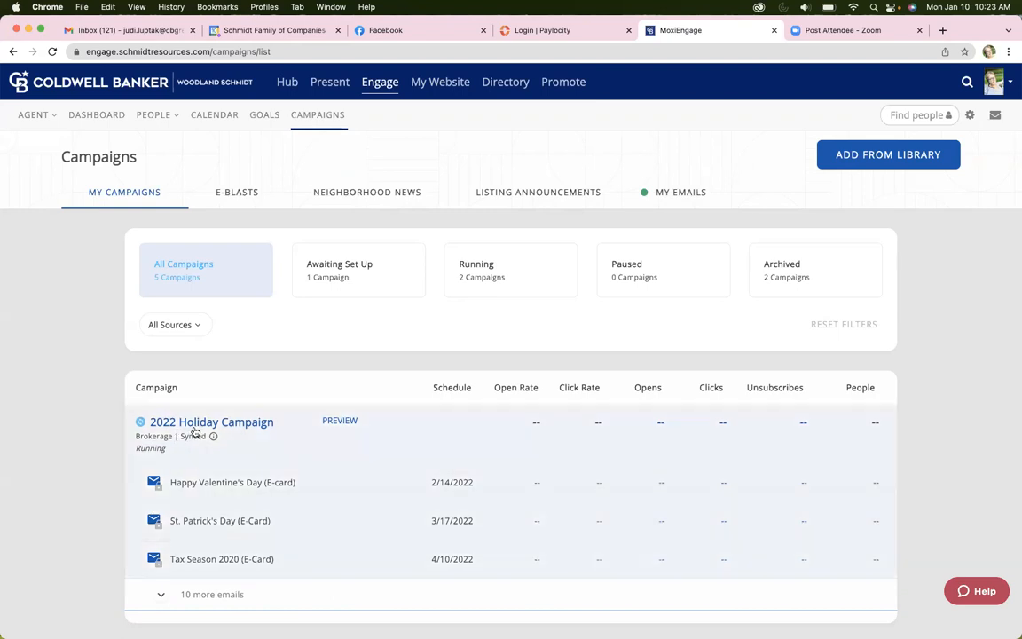
left_click_drag(181, 436, 211, 444)
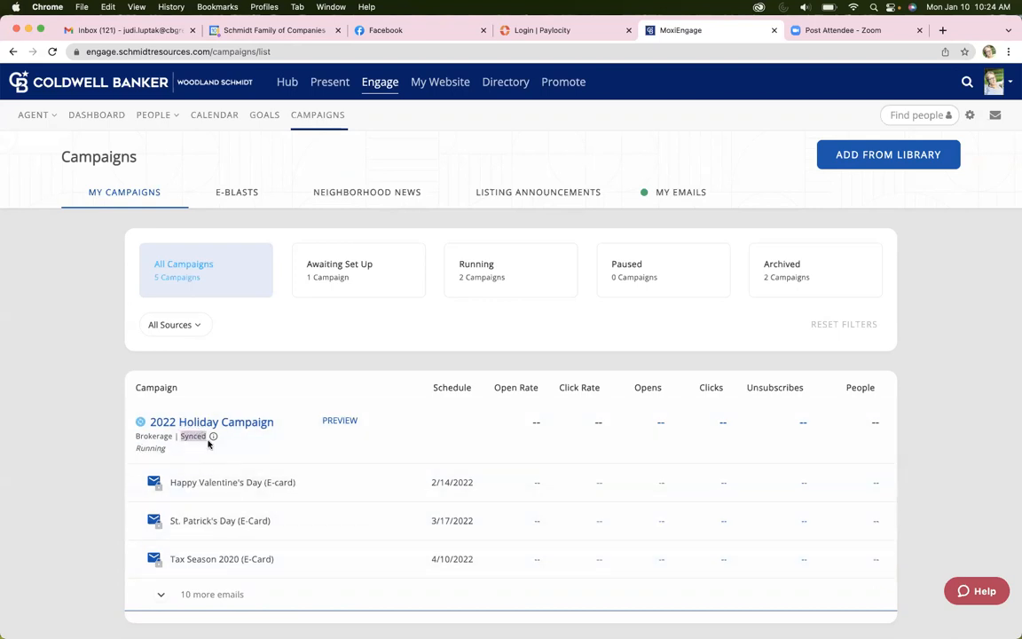
left_click(263, 443)
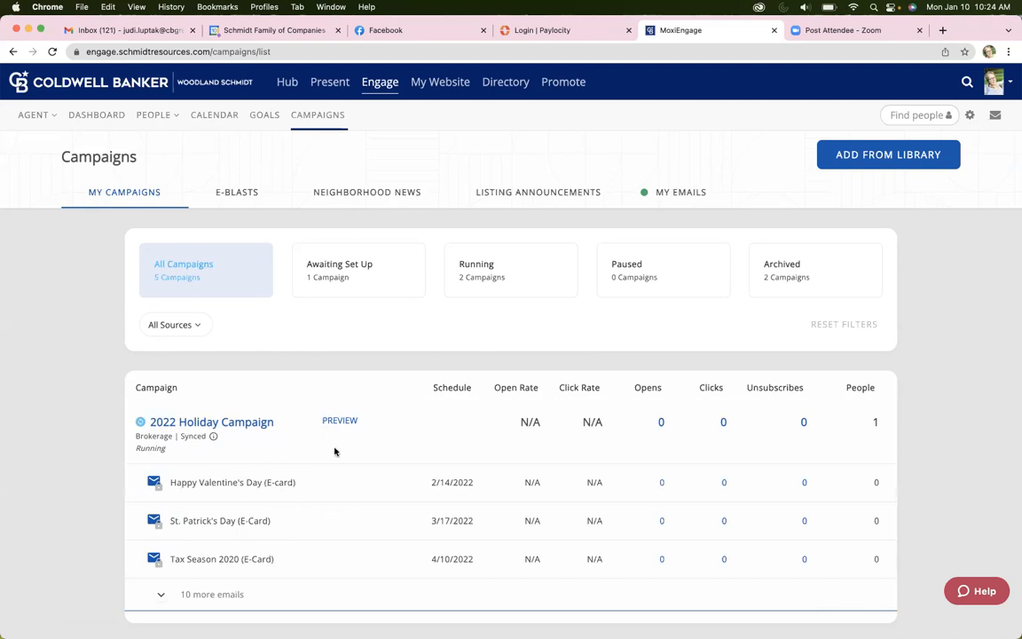
- Look through the remaining campaigns and their scheduled emails in the All Campaigns list
scroll(346, 466, "down", 3)
scroll(352, 478, "up", 3)
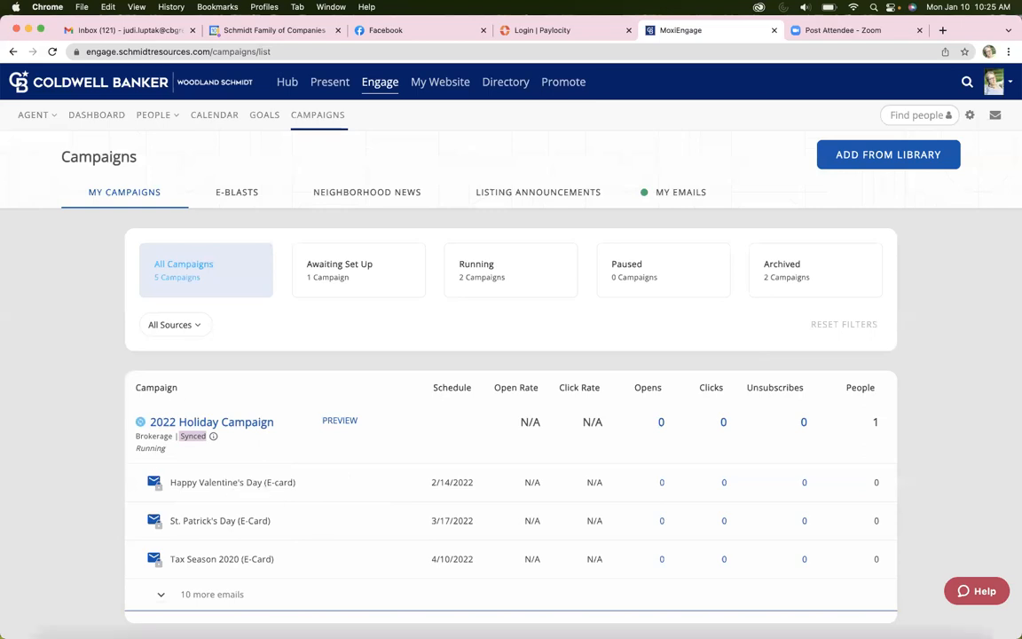
mouse_move(642, 635)
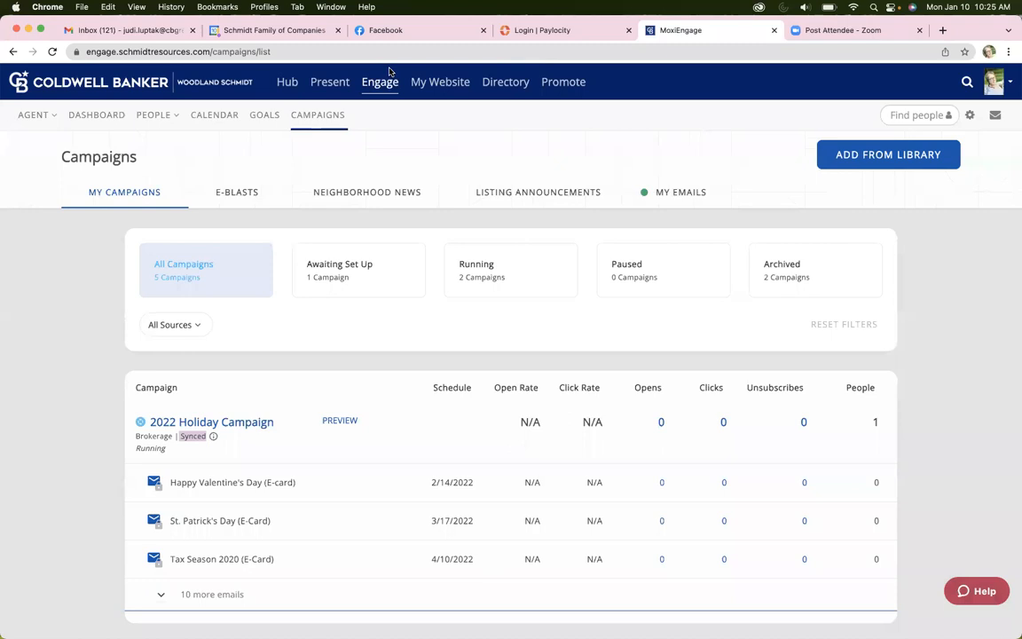
left_click(991, 288)
scroll(357, 543, "down", 5)
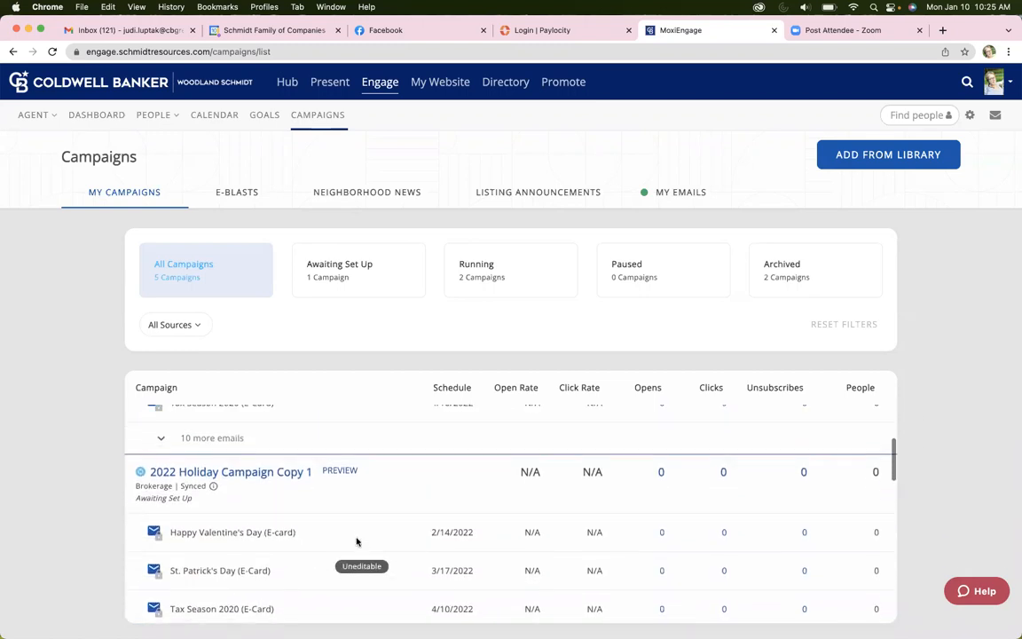
scroll(357, 542, "down", 8)
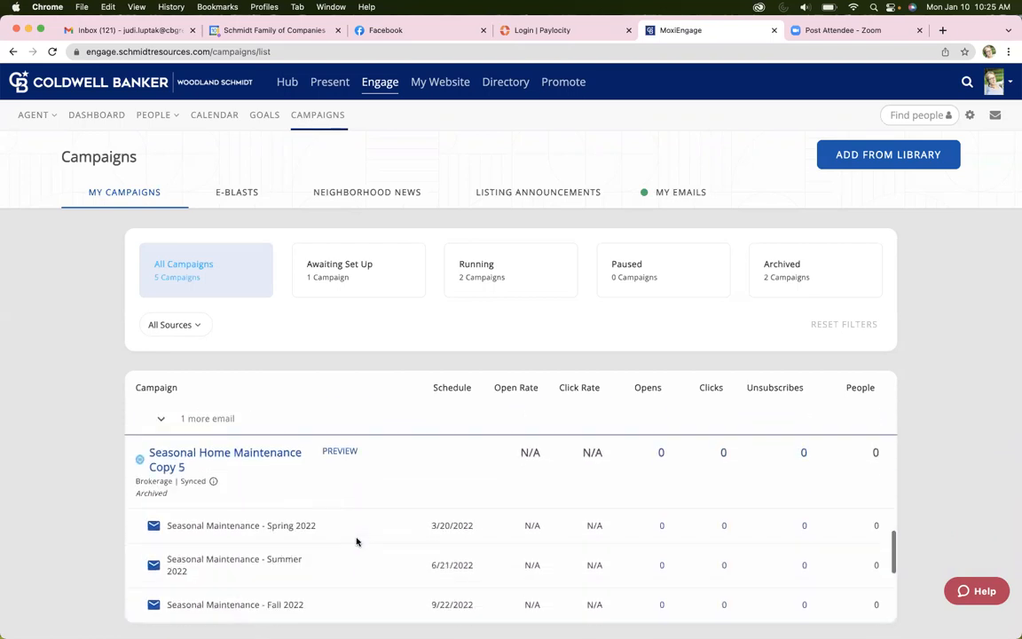
- Filter the list to Running campaigns and review the full email schedule of Holiday E-Cards beside the 2022 Holiday Campaign
left_click(482, 288)
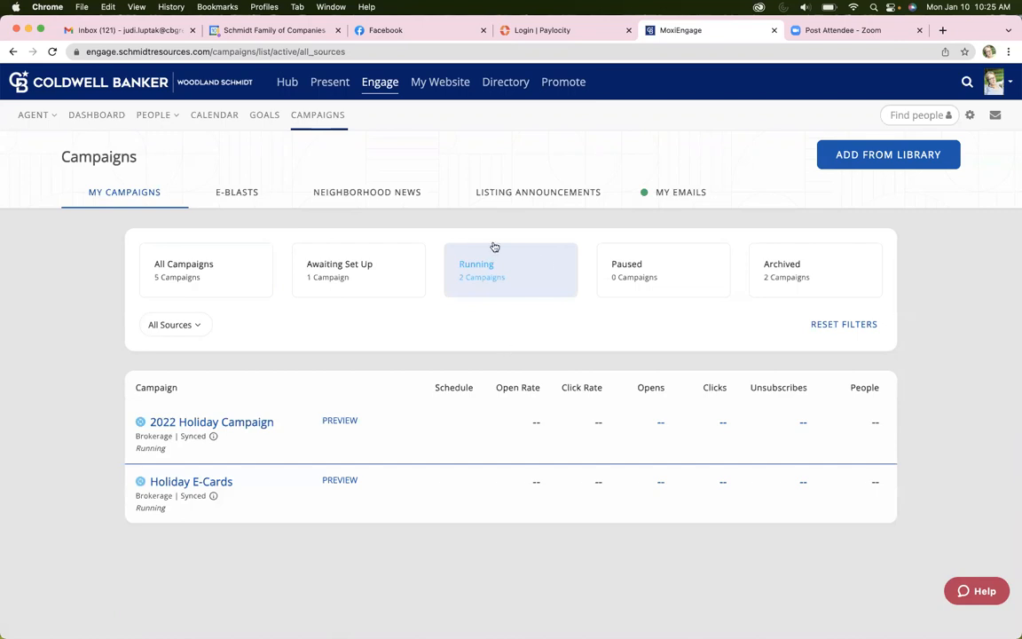
left_click(238, 509)
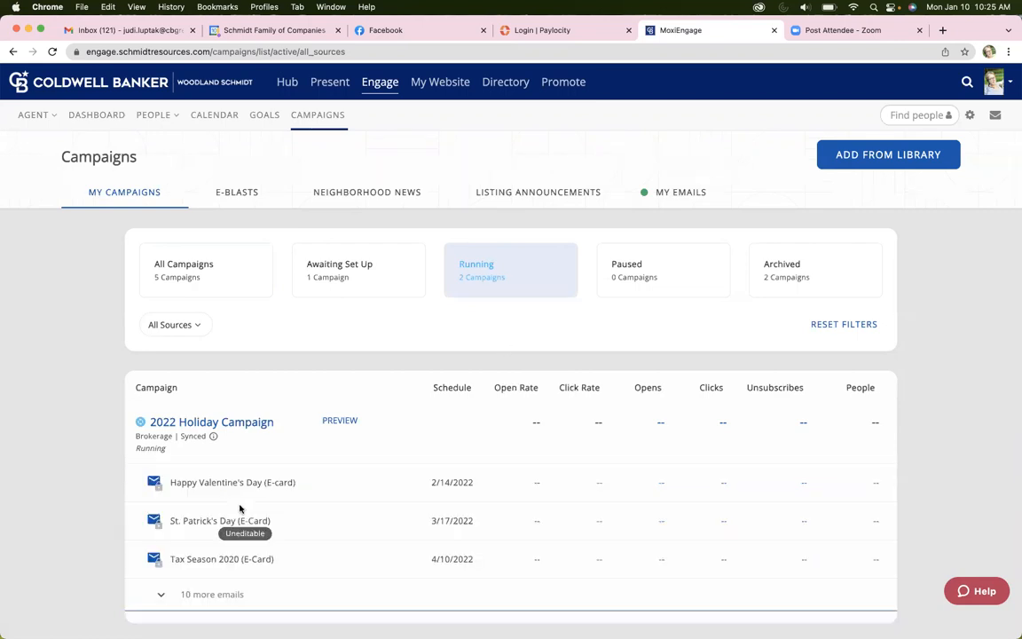
scroll(239, 508, "down", 3)
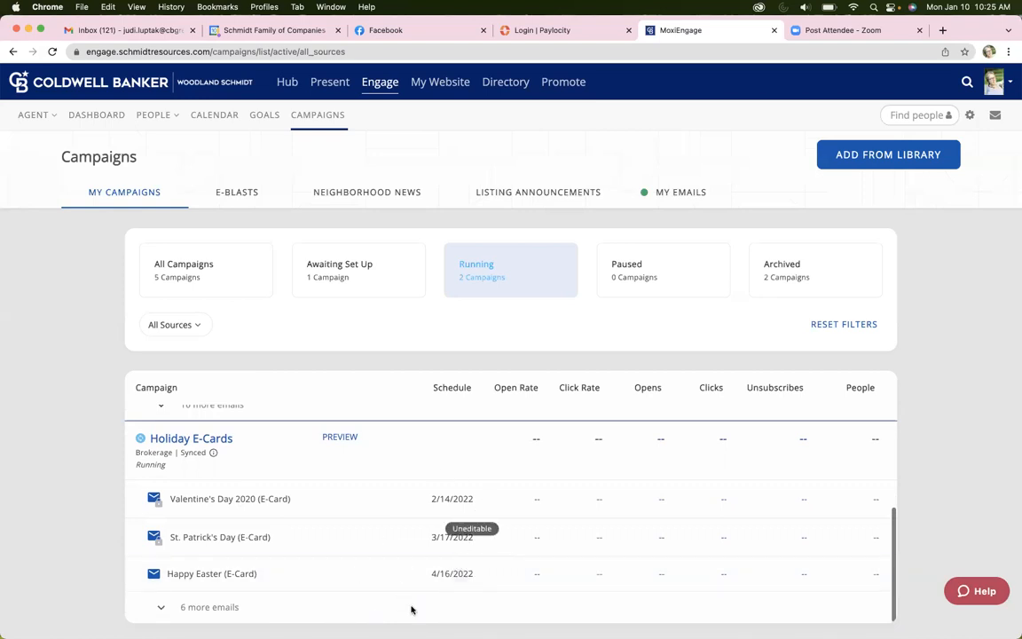
left_click(160, 608)
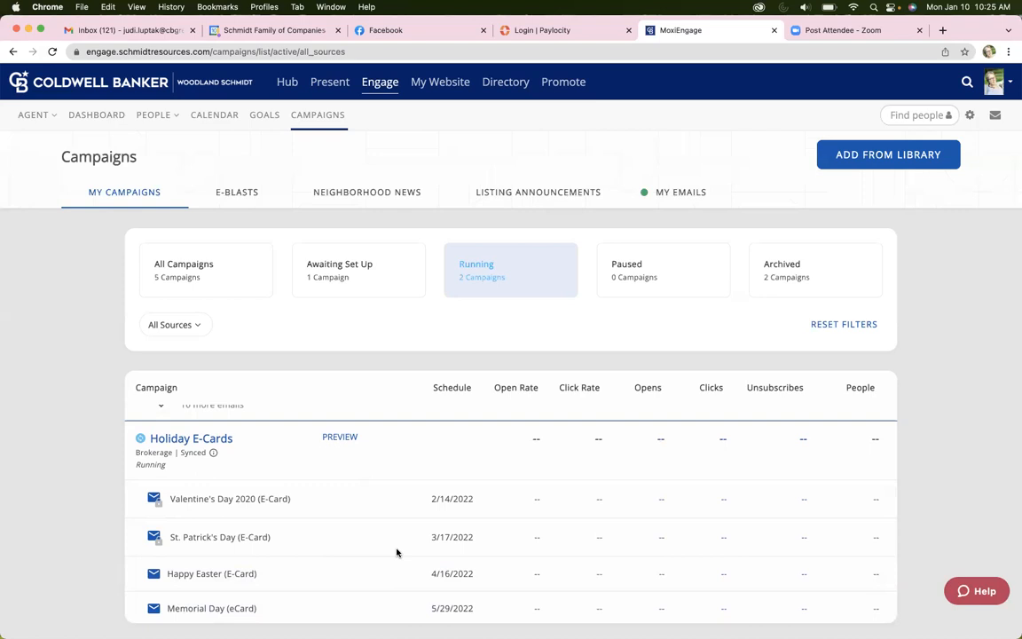
scroll(396, 552, "down", 5)
scroll(397, 552, "down", 2)
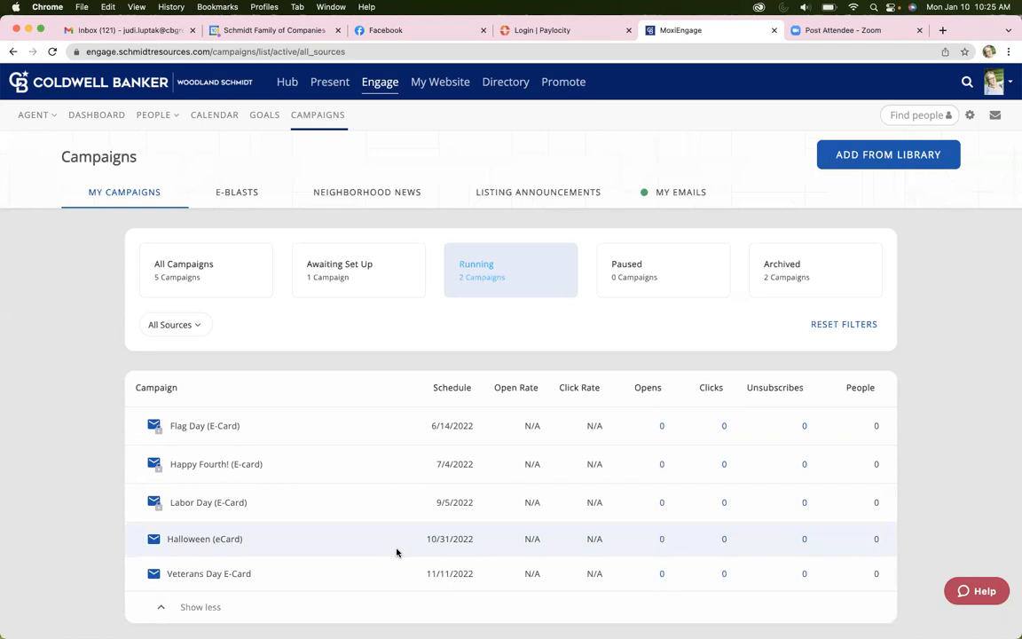
scroll(397, 552, "up", 10)
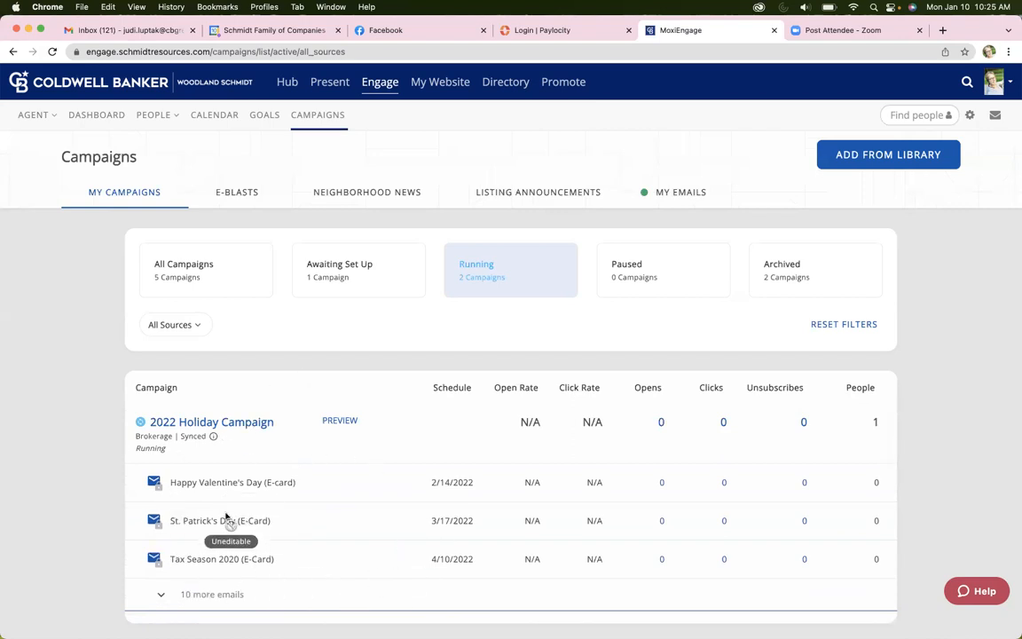
- Open the setup of the running Holiday E-Cards campaign and archive it
scroll(226, 520, "down", 4)
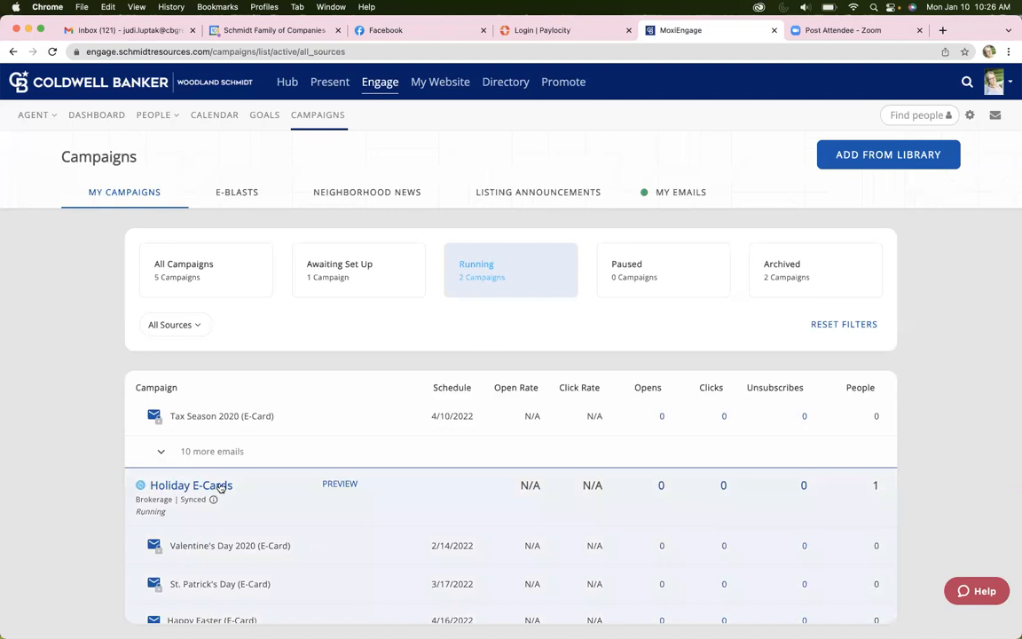
left_click(182, 489)
left_click(182, 486)
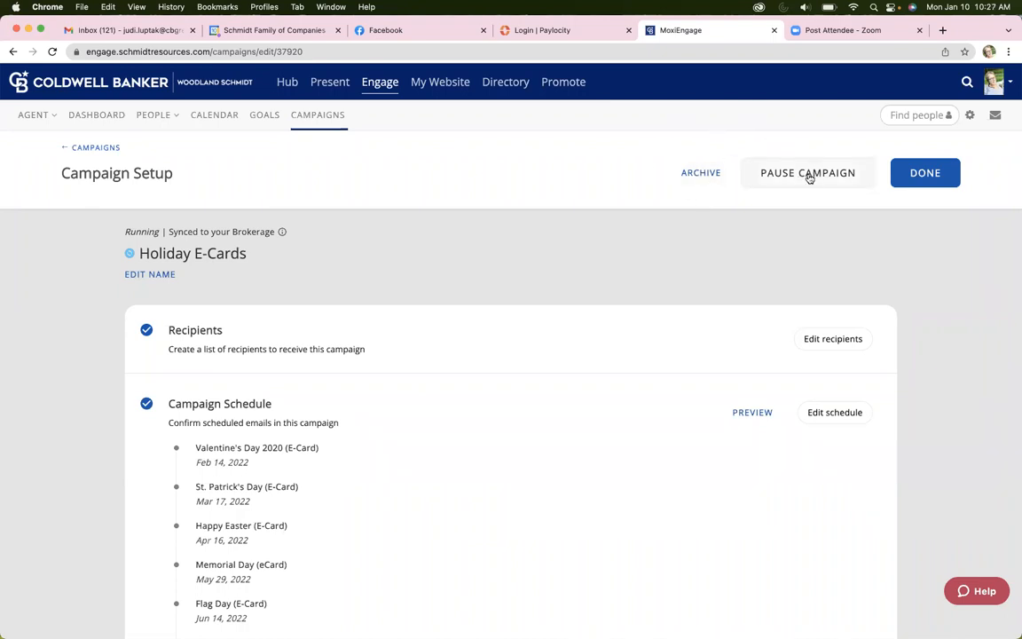
left_click(699, 173)
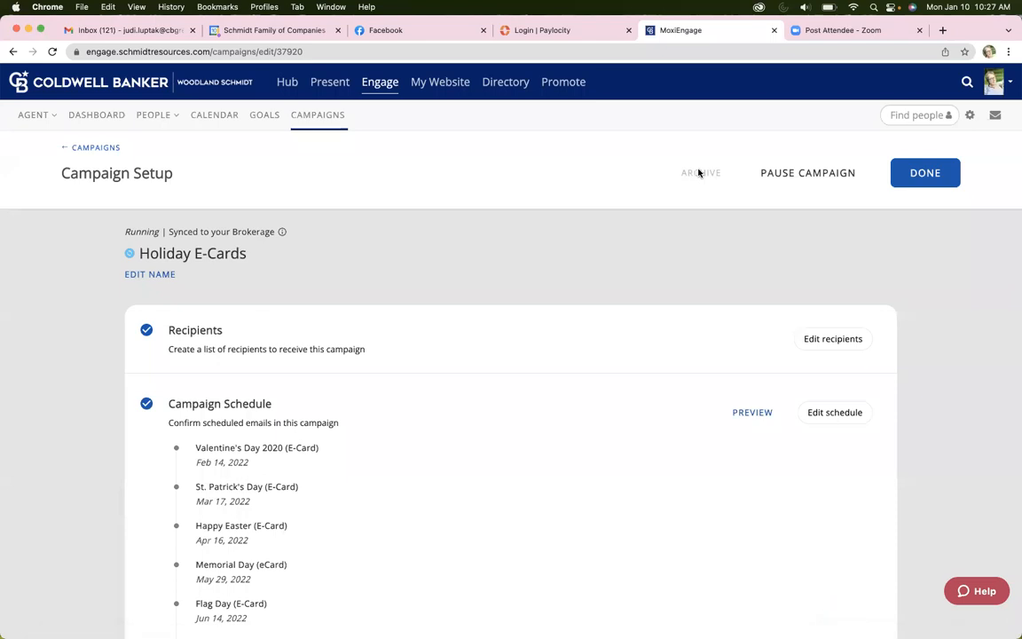
left_click(698, 173)
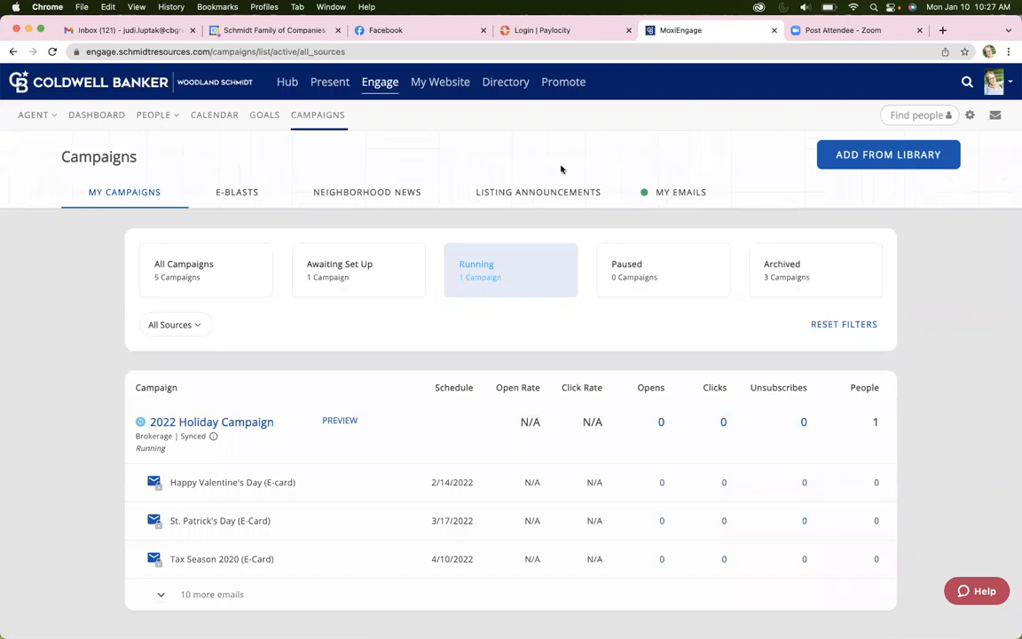
- Open Holiday E-Cards from the Archived campaigns and delete it
scroll(295, 584, "down", 1)
left_click(799, 274)
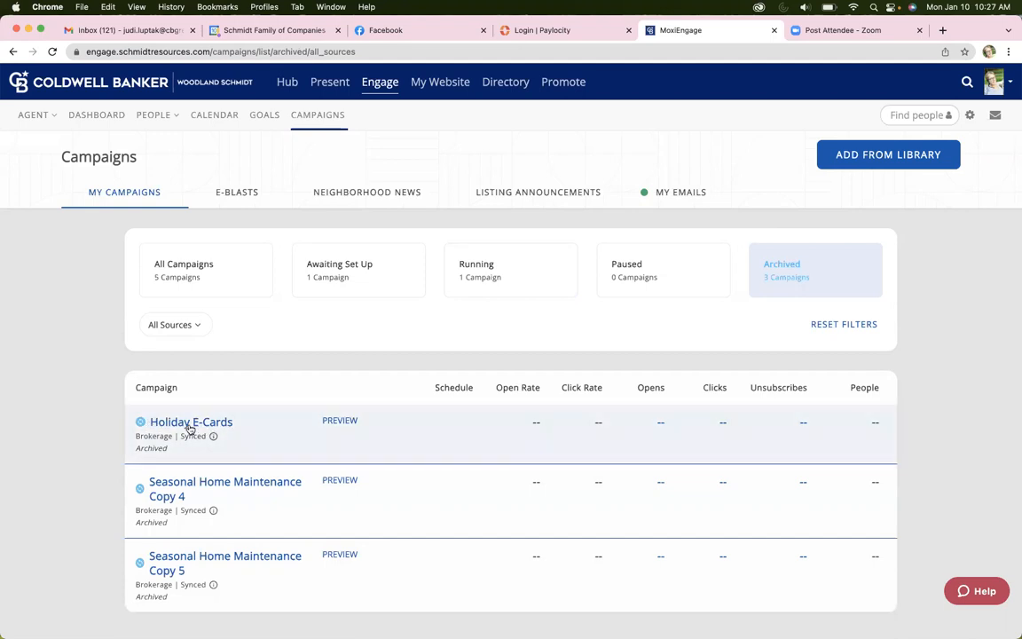
left_click(189, 426)
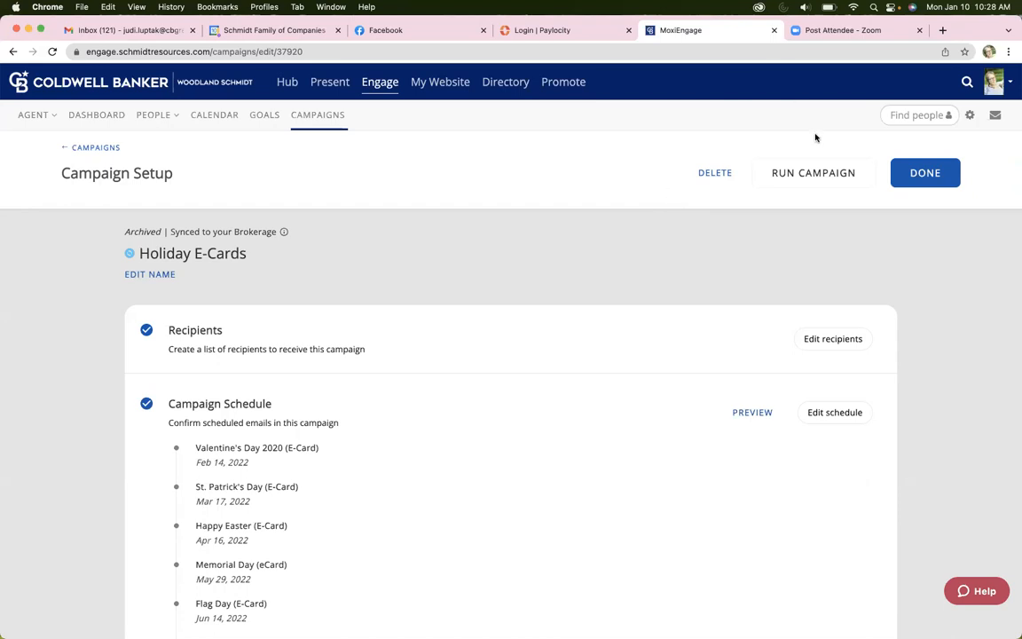
left_click(705, 175)
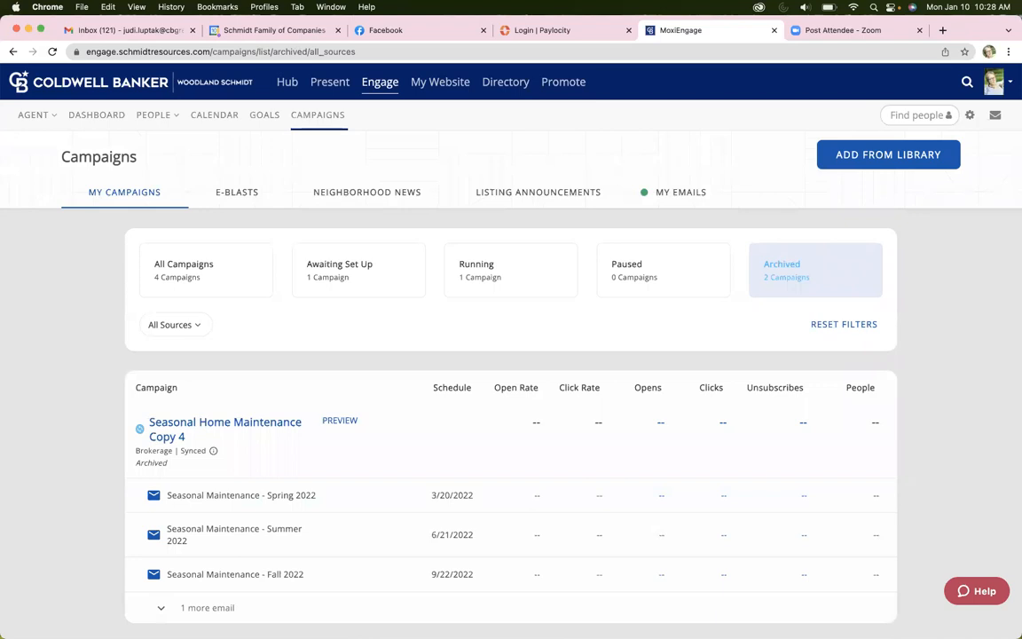
- Look over the remaining Archived campaigns and return to the Running campaigns
scroll(221, 570, "down", 2)
scroll(221, 569, "down", 1)
scroll(220, 570, "up", 3)
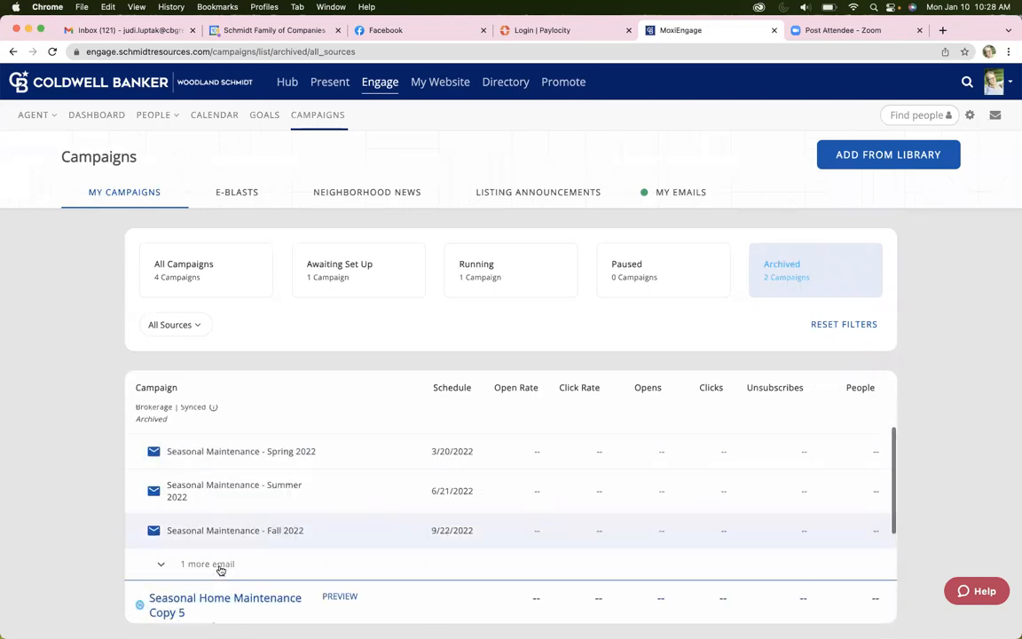
left_click(502, 257)
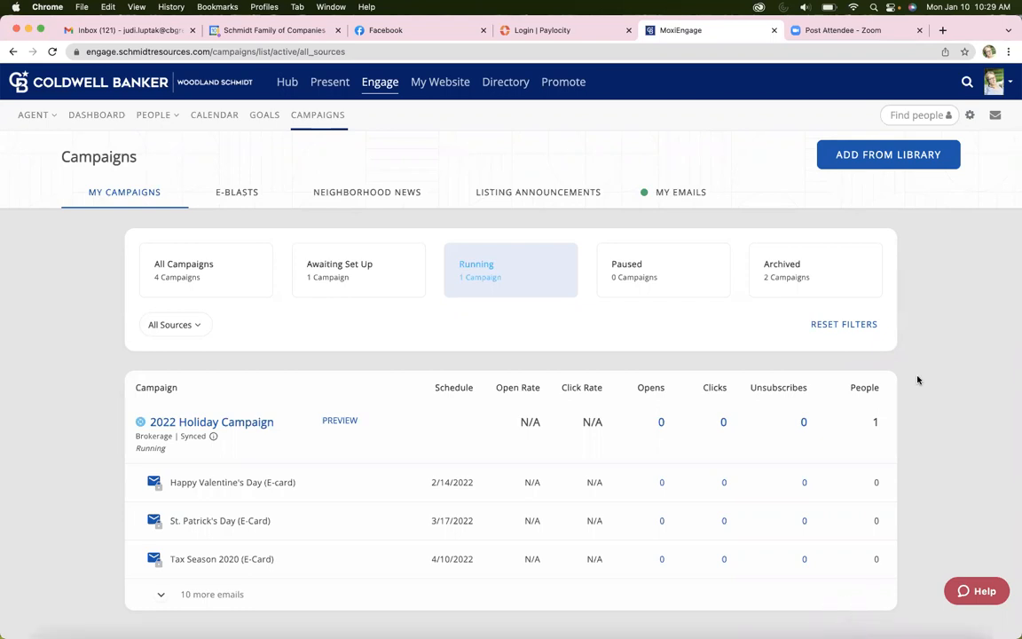
- Add the 2022 Seasonal Home Maintenance campaign from the library to My Campaigns and close the library
left_click(886, 160)
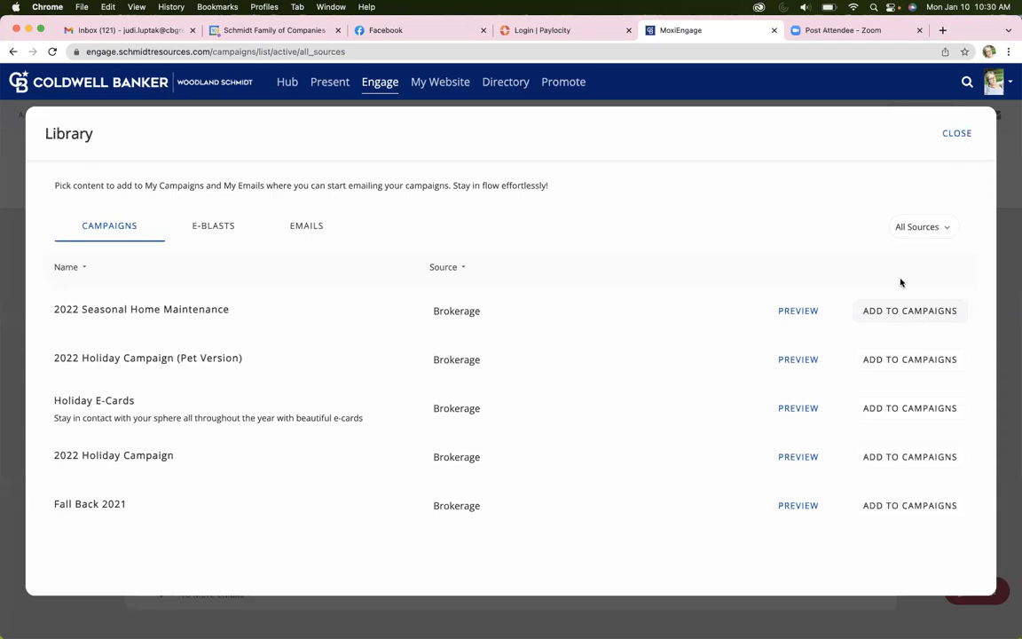
left_click(908, 313)
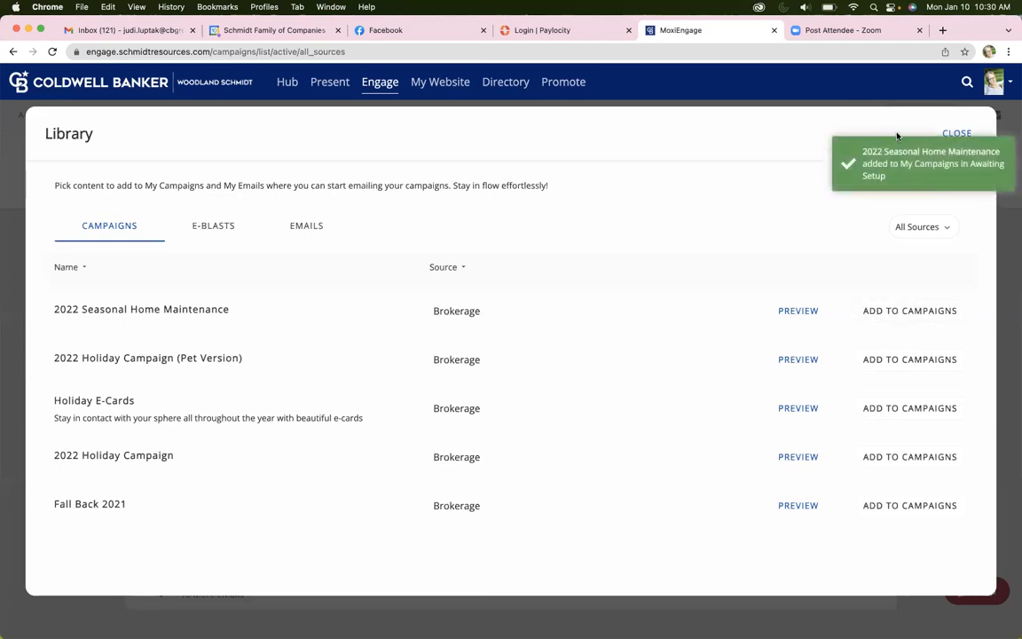
left_click(956, 133)
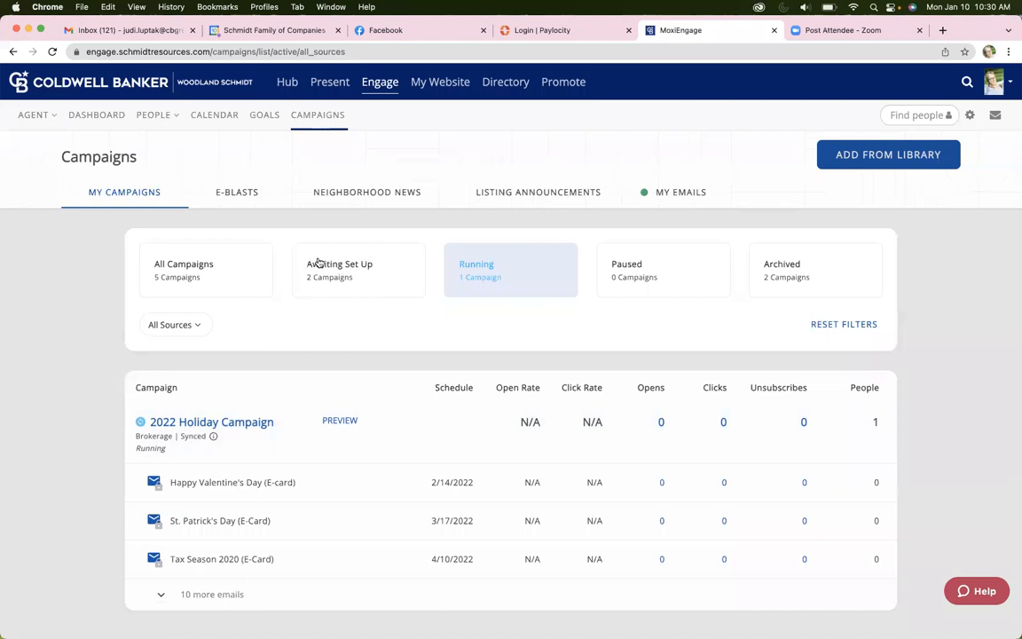
- Open the 2022 Seasonal Home Maintenance setup from the campaigns awaiting setup and add the first listed individual person as recipient
left_click(345, 267)
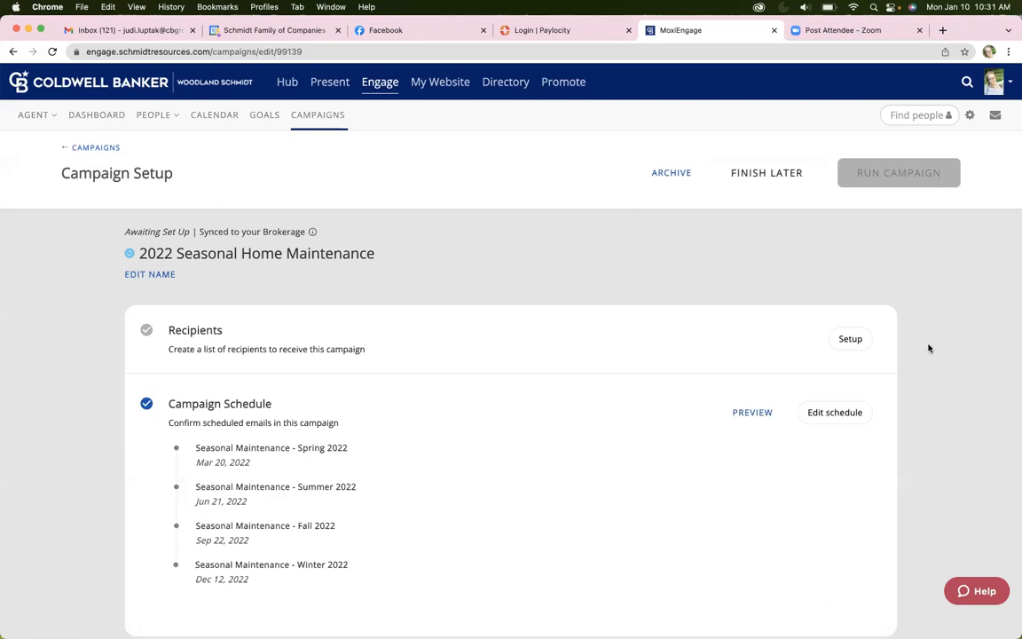
left_click(849, 342)
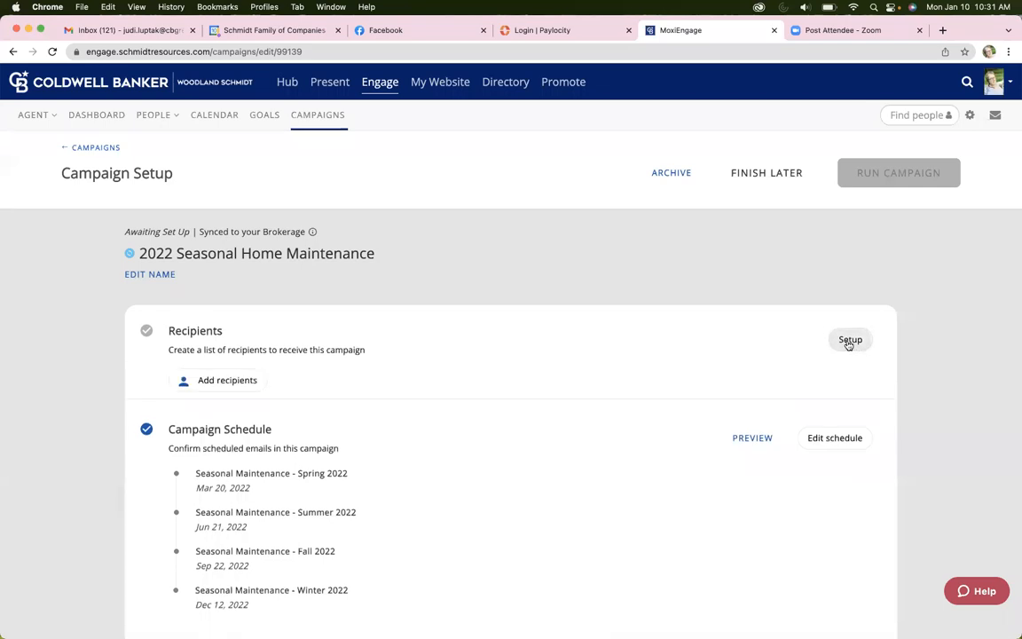
left_click(204, 390)
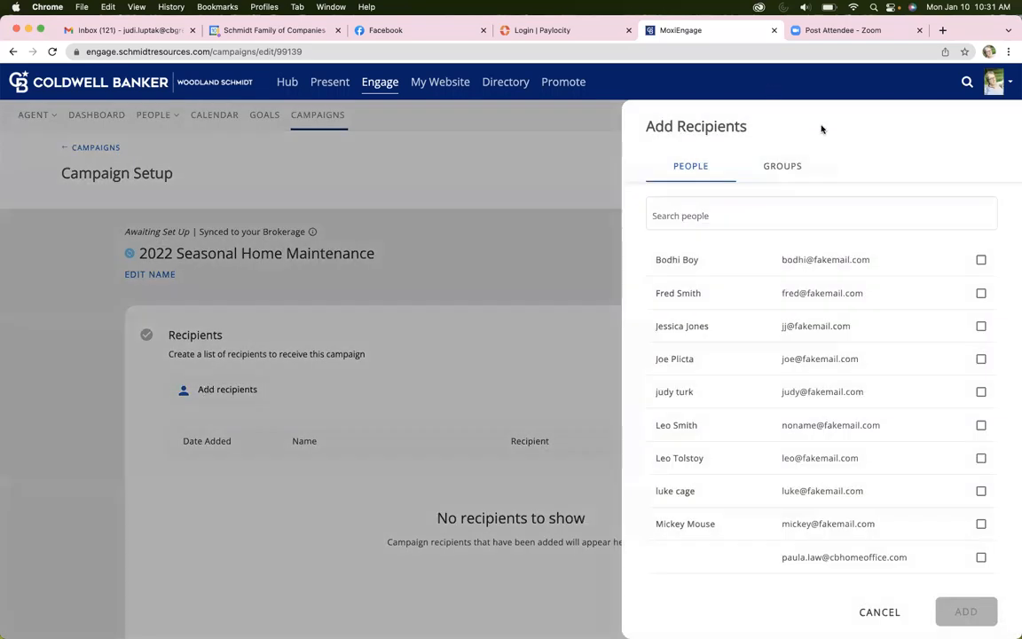
left_click(769, 168)
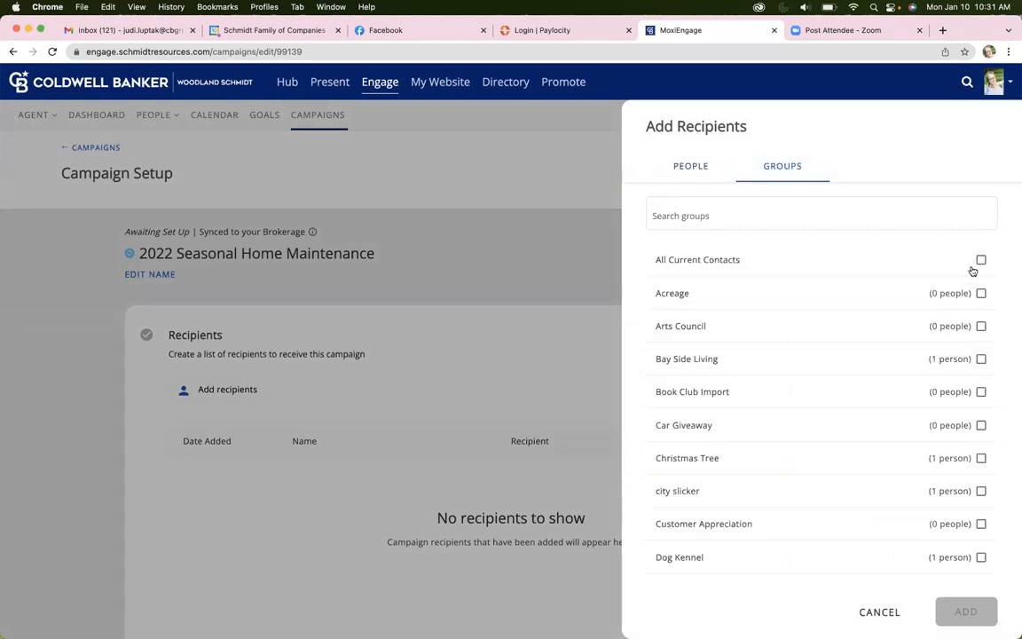
left_click(685, 174)
left_click(981, 259)
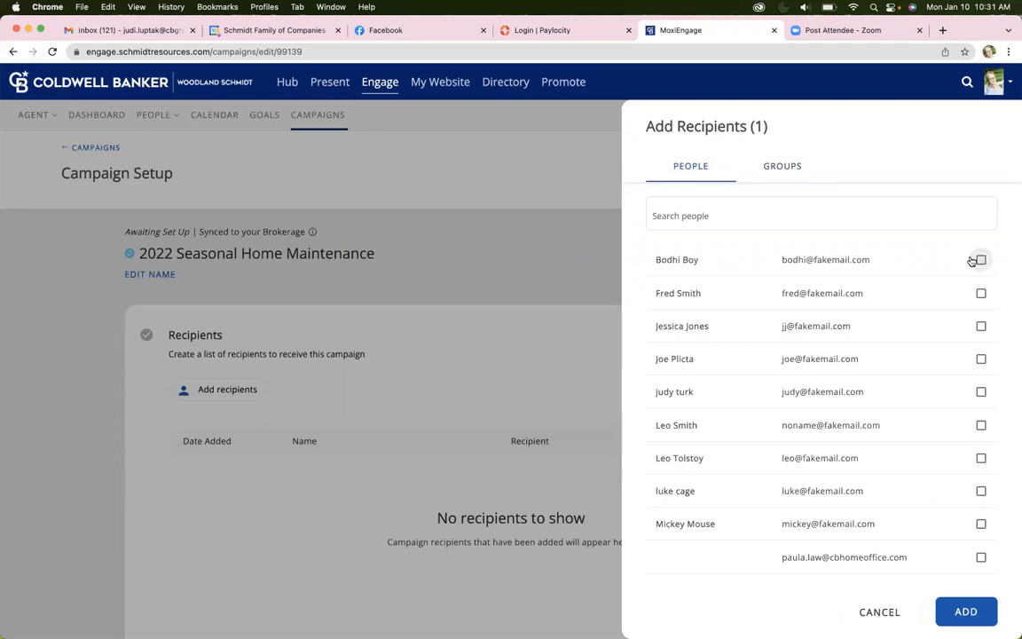
mouse_move(931, 611)
left_click(964, 612)
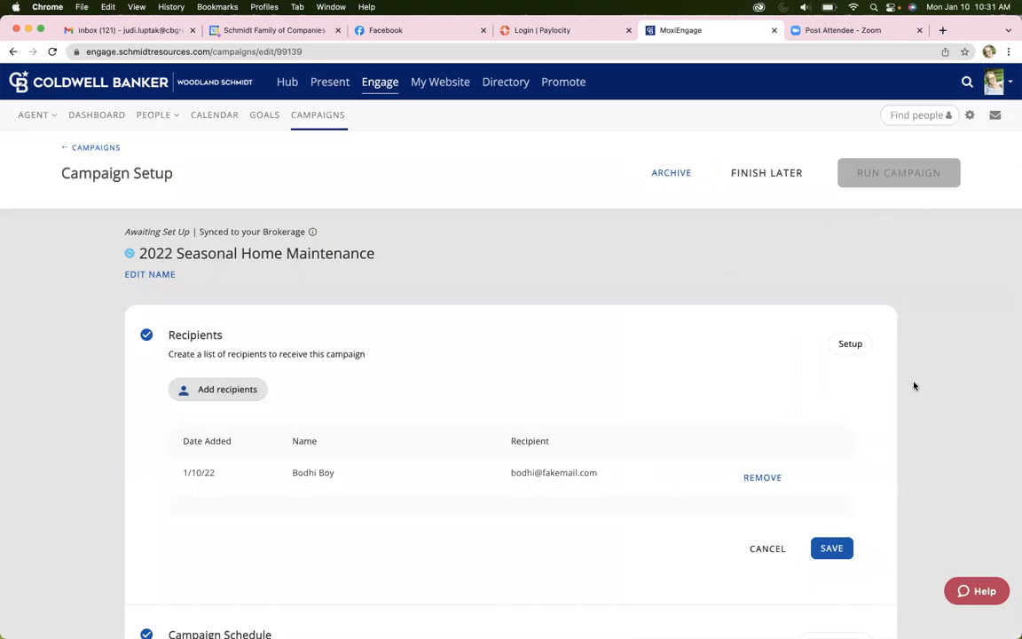
- Save the recipient list and run the 2022 Seasonal Home Maintenance campaign
left_click(835, 548)
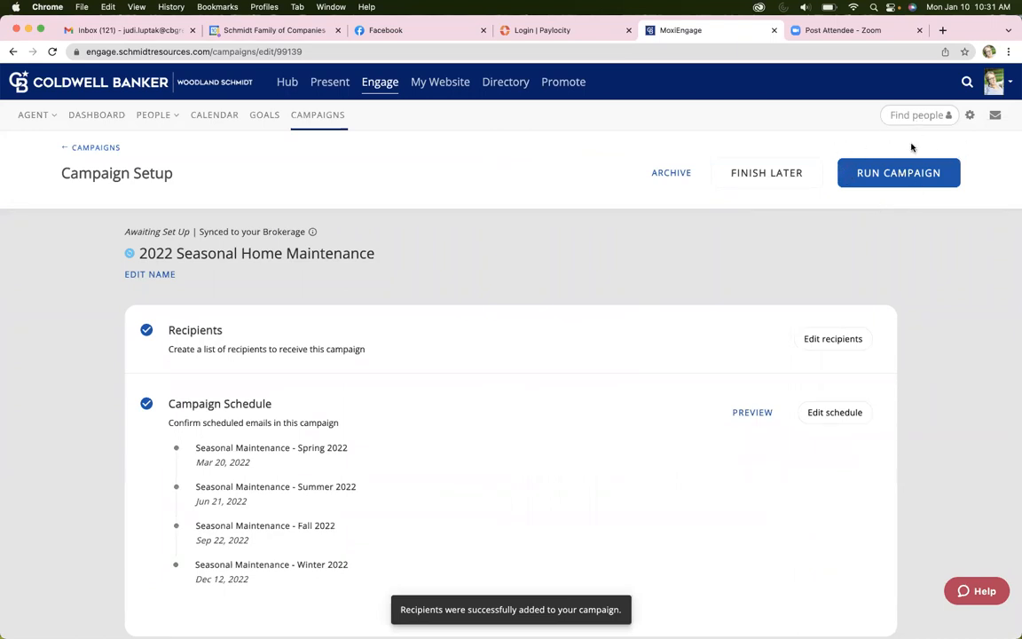
left_click(878, 173)
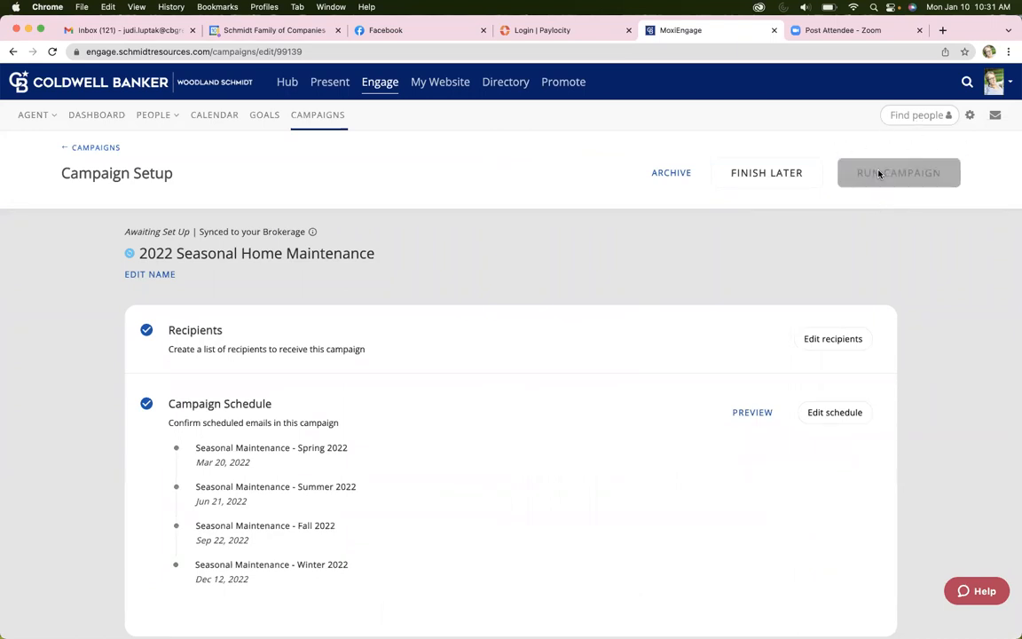